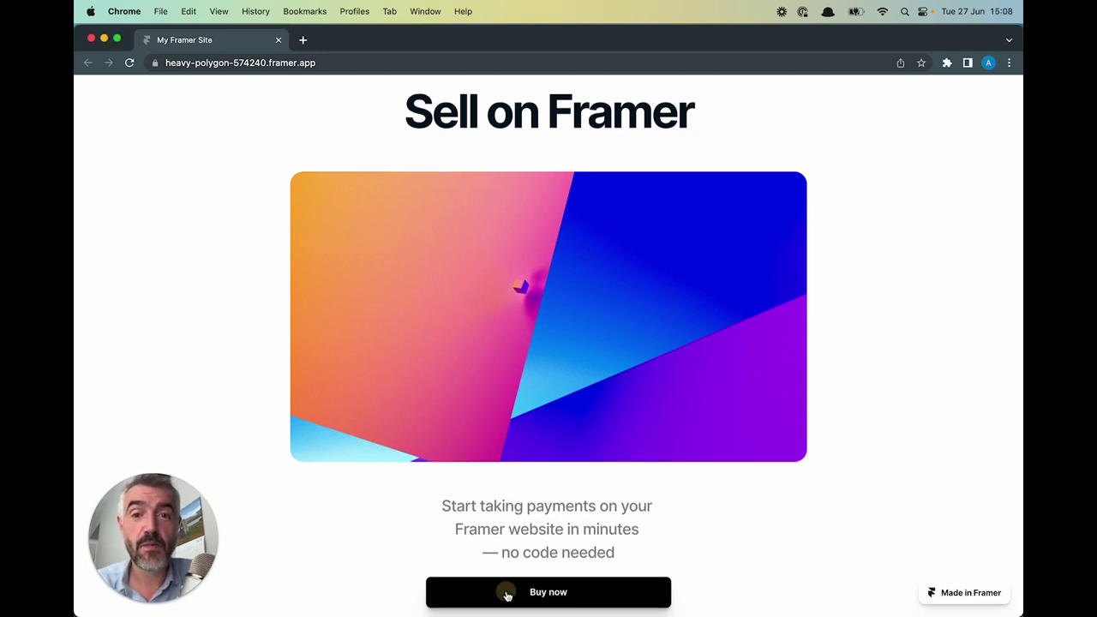
Try the demo site's Buy now and Subscribe checkouts, closing each, then open the Sign up pop-up
click(507, 594)
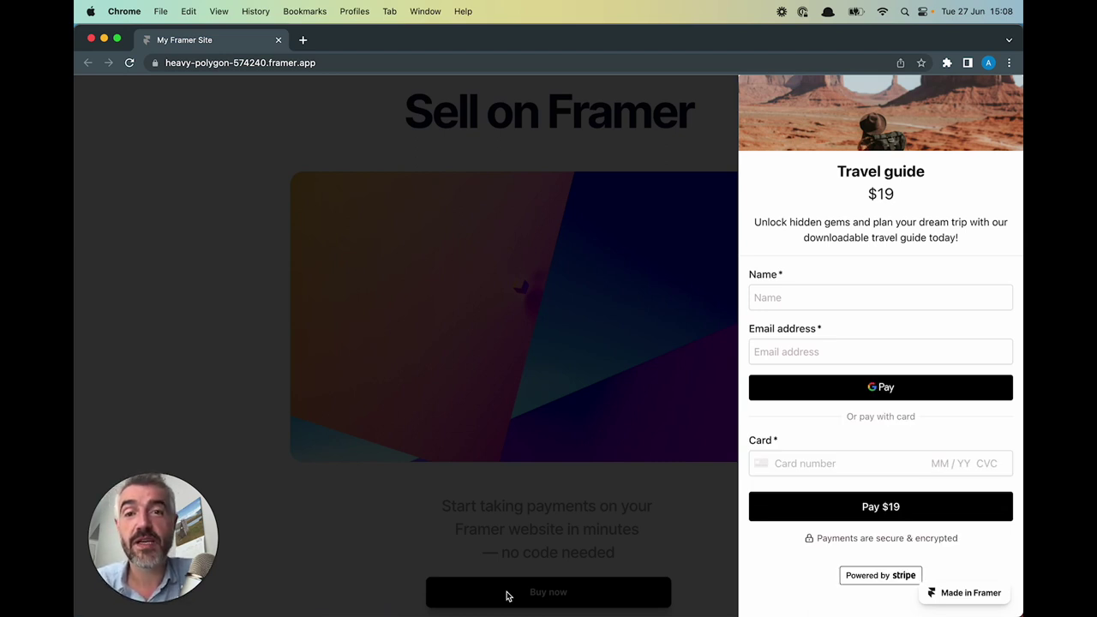
click(506, 596)
scroll(600, 481, down, 3)
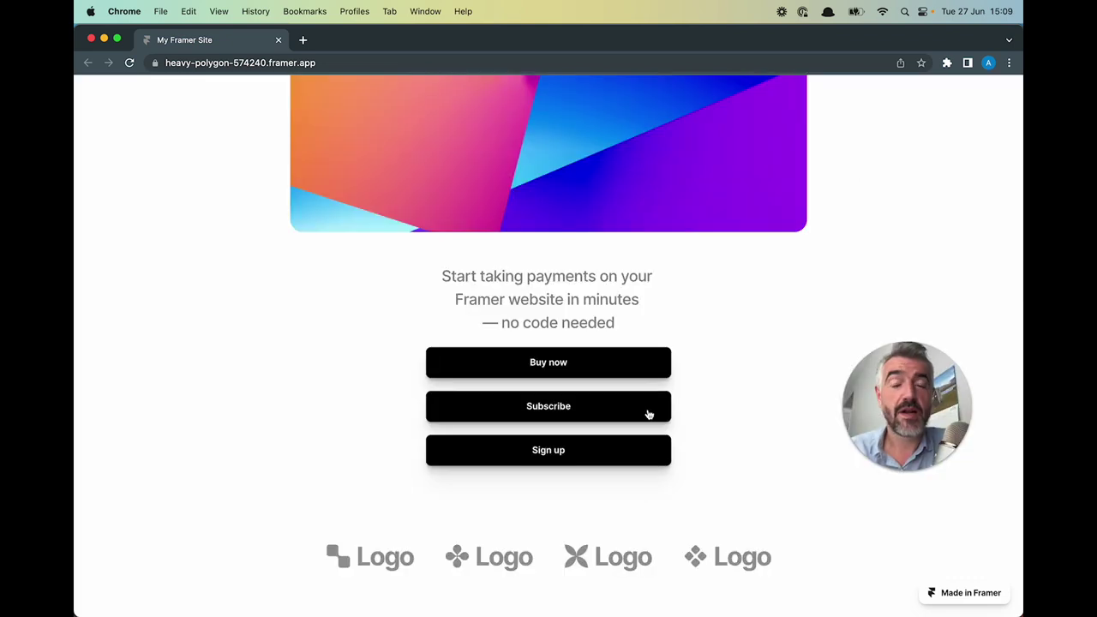
click(648, 413)
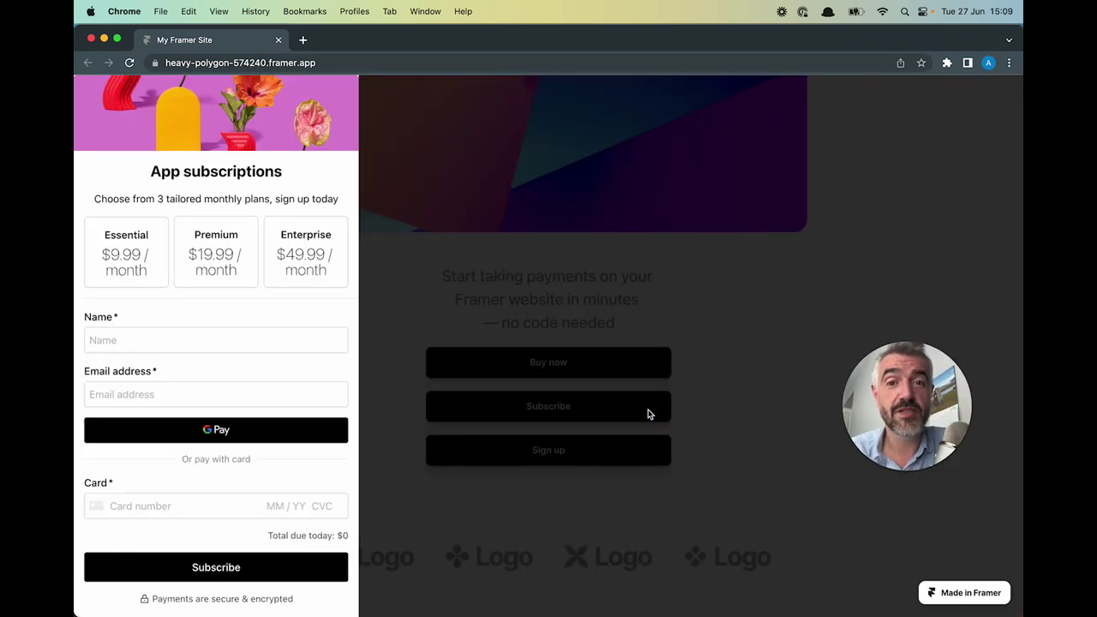
click(648, 414)
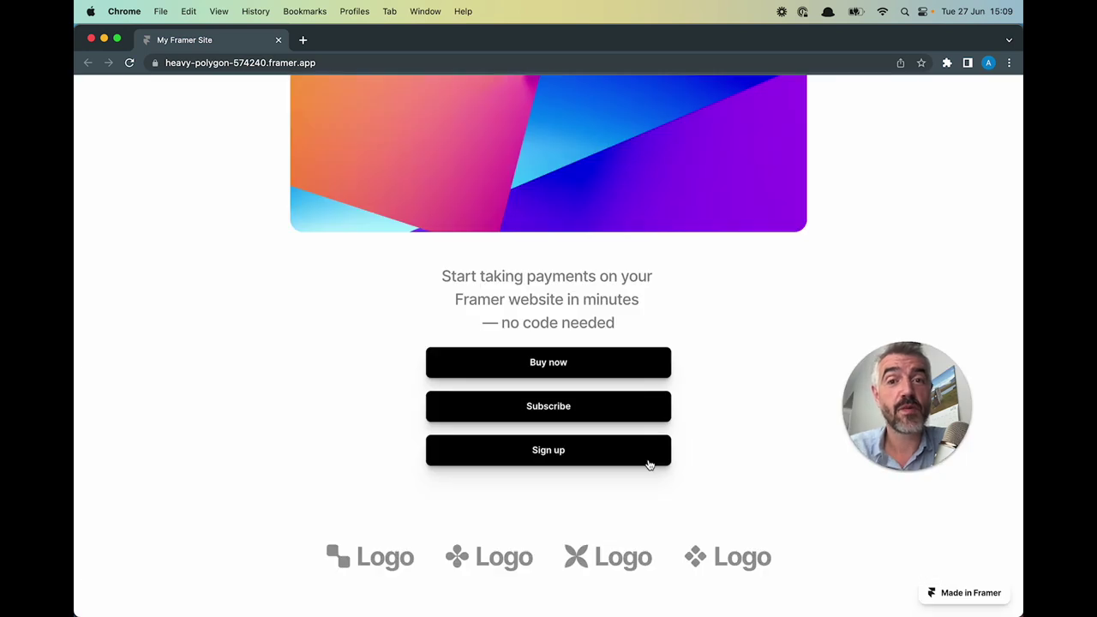
click(649, 465)
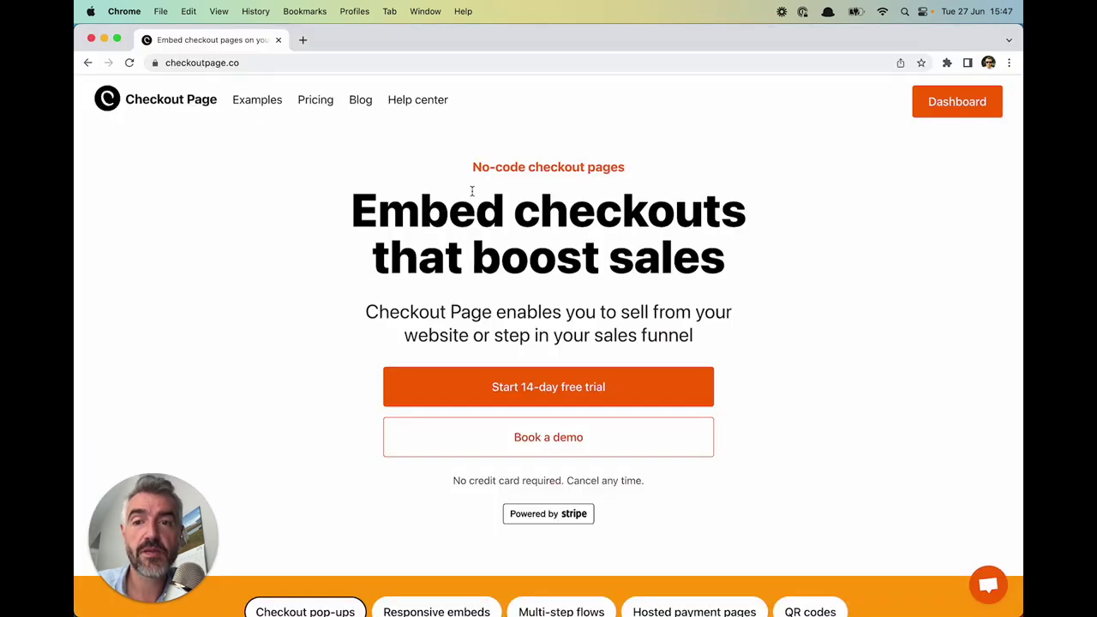
Open Checkout Page's Help center in a new tab and search for 'framer'
super+click(429, 102)
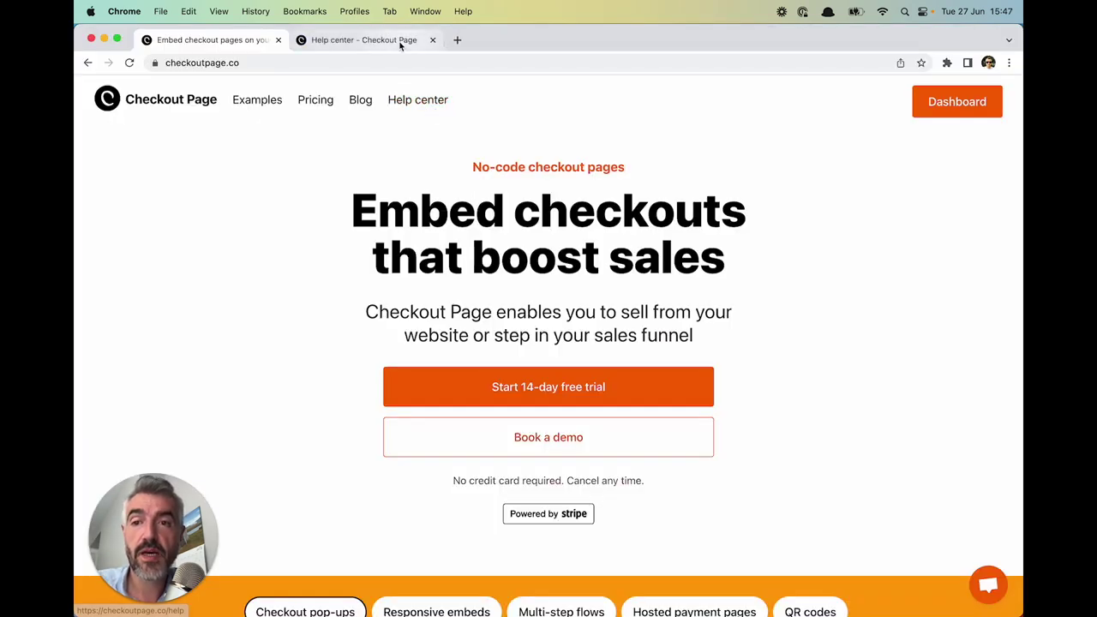
click(401, 44)
click(364, 268)
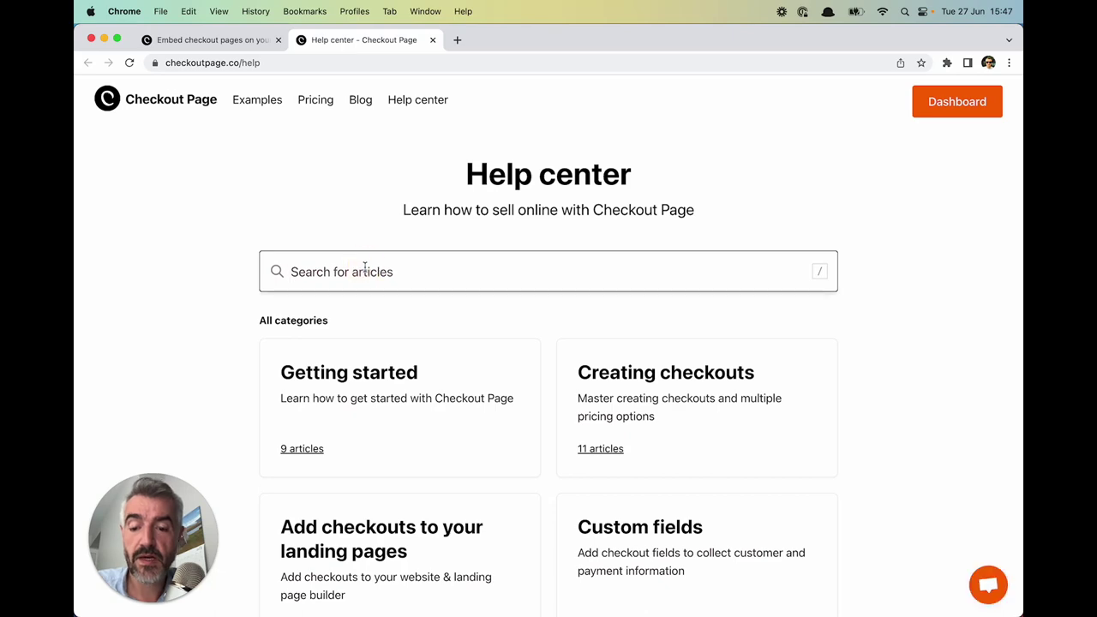
text(framer)
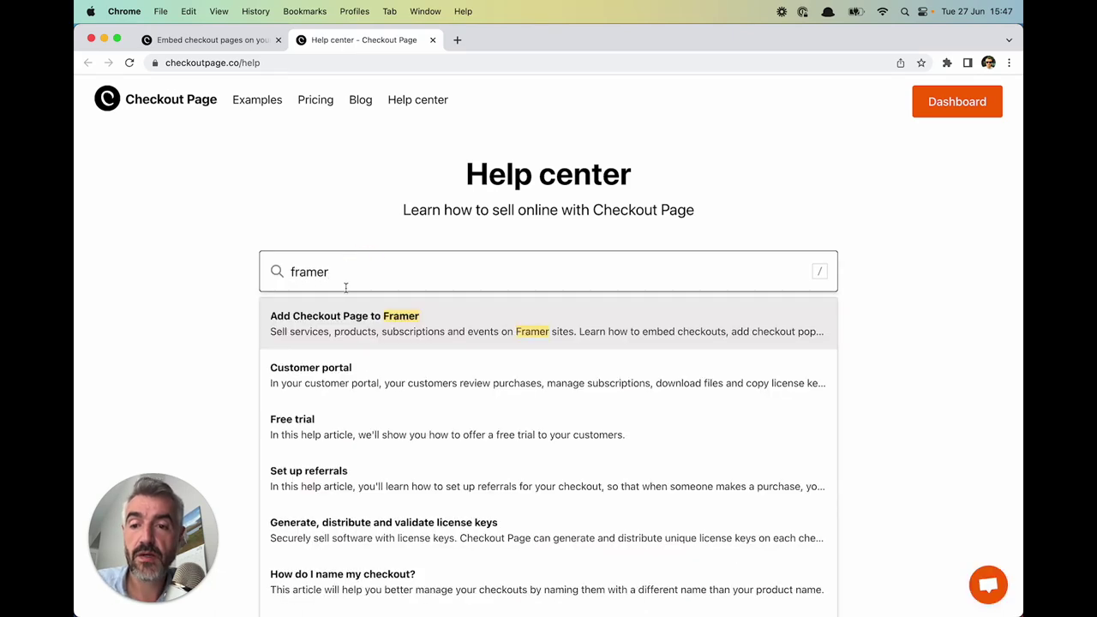
Open 'Add Checkout Page to Framer', jump to Embed your checkout, and select the CheckoutEmbed name
click(335, 323)
scroll(337, 343, down, 3)
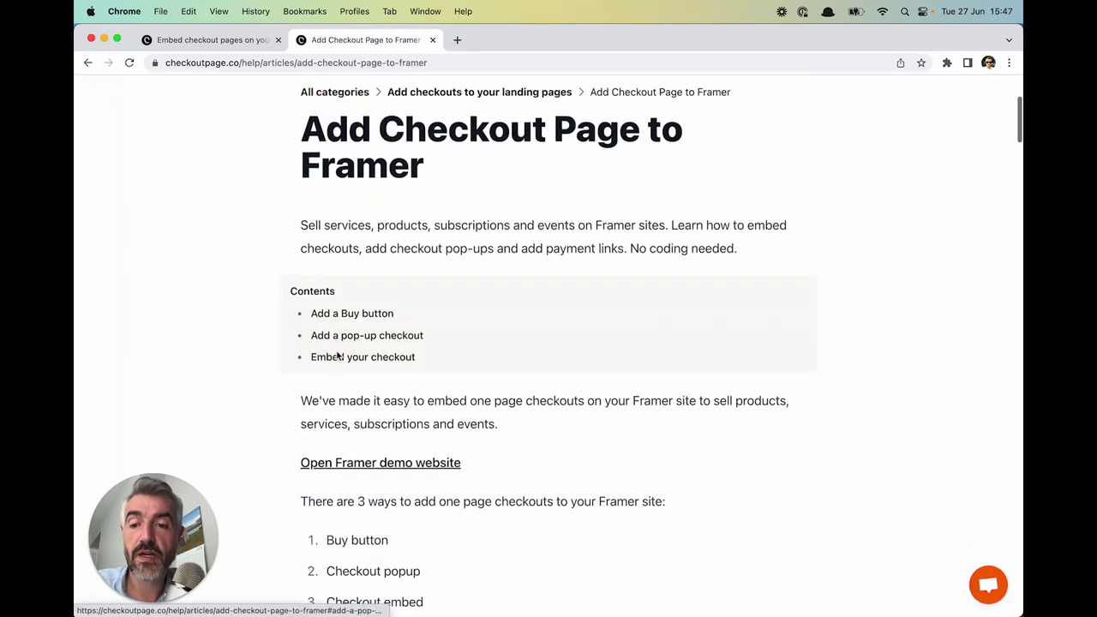
click(339, 357)
scroll(356, 185, down, 5)
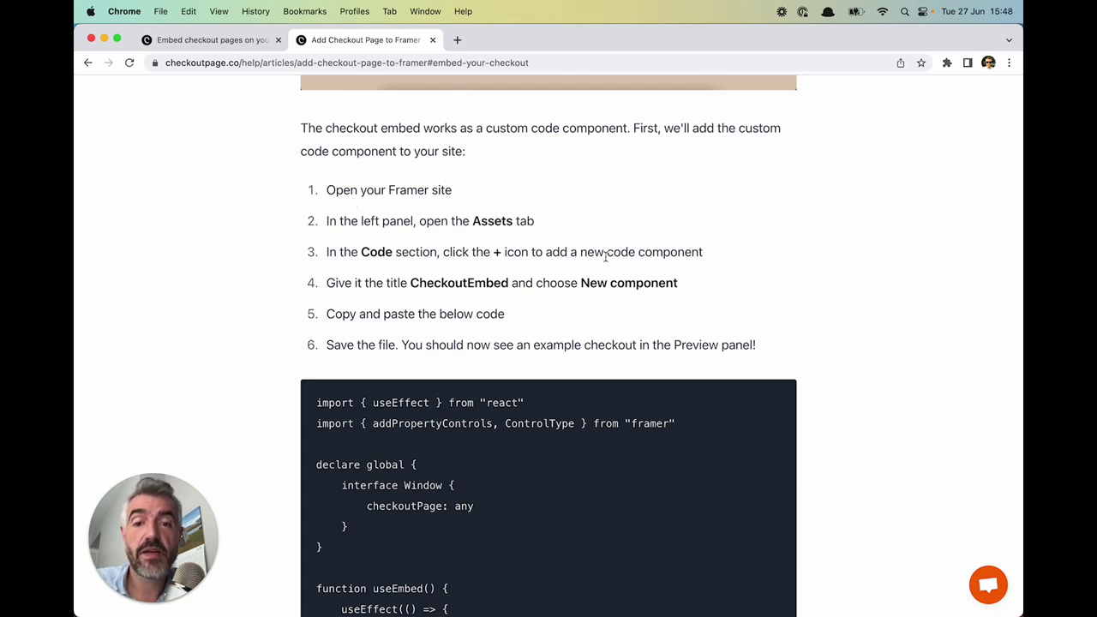
double_click(439, 283)
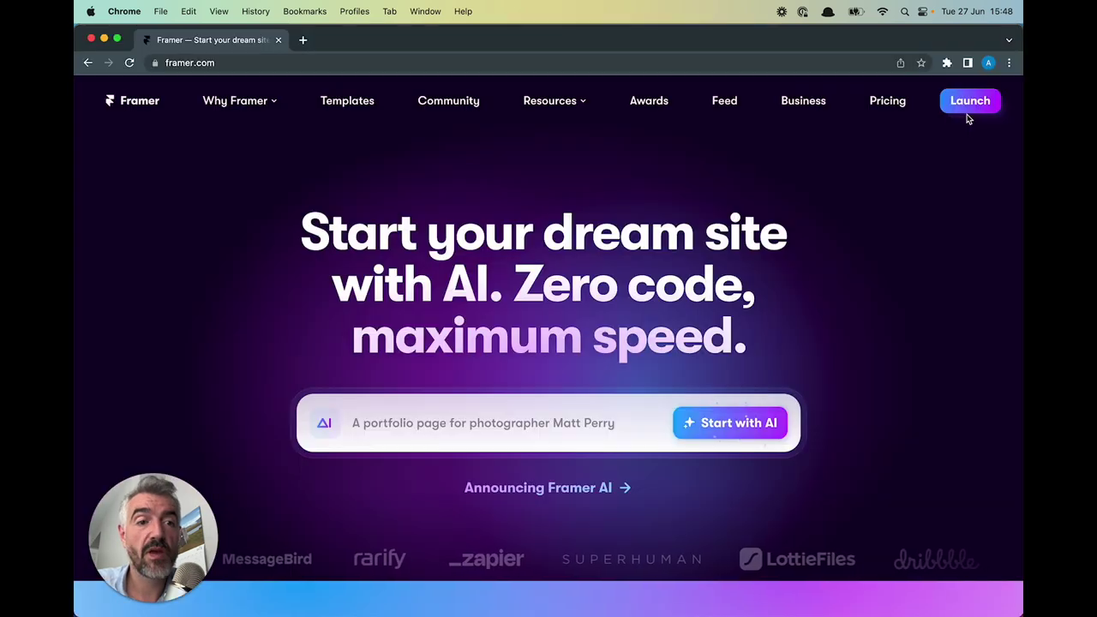
Launch a new Framer project, insert the Landing Page template, and show the Assets panel
click(968, 109)
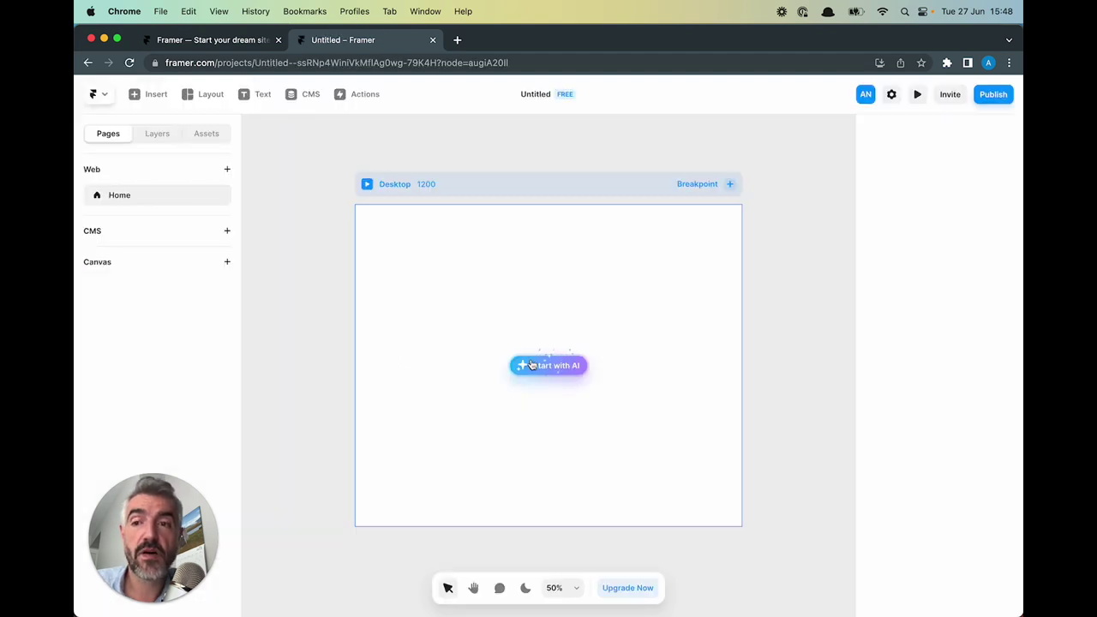
click(154, 94)
mouse_move(154, 334)
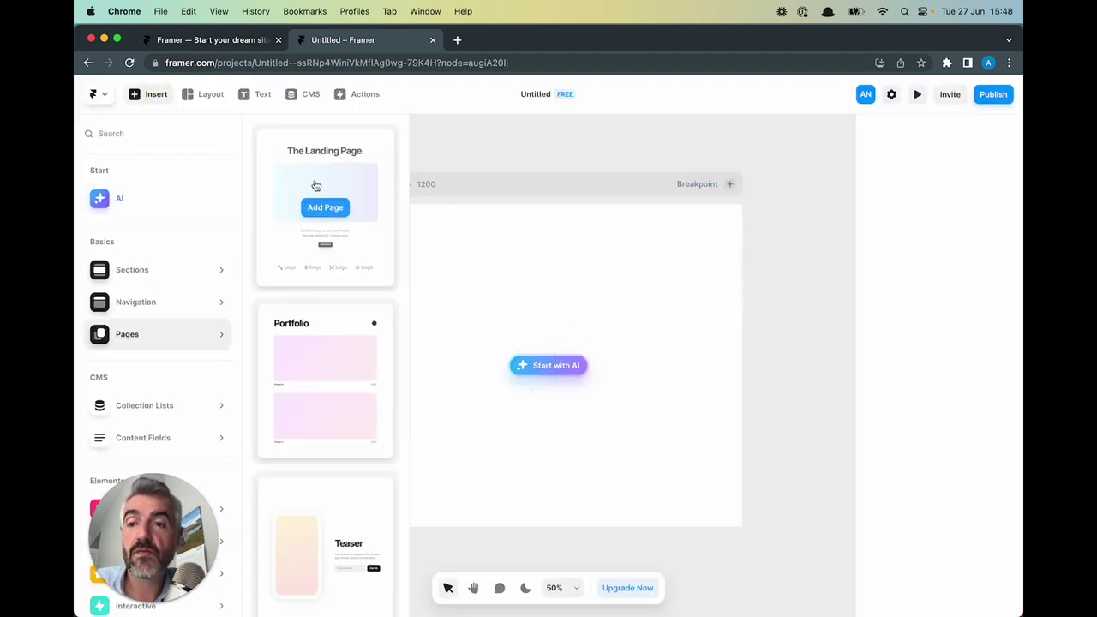
click(315, 184)
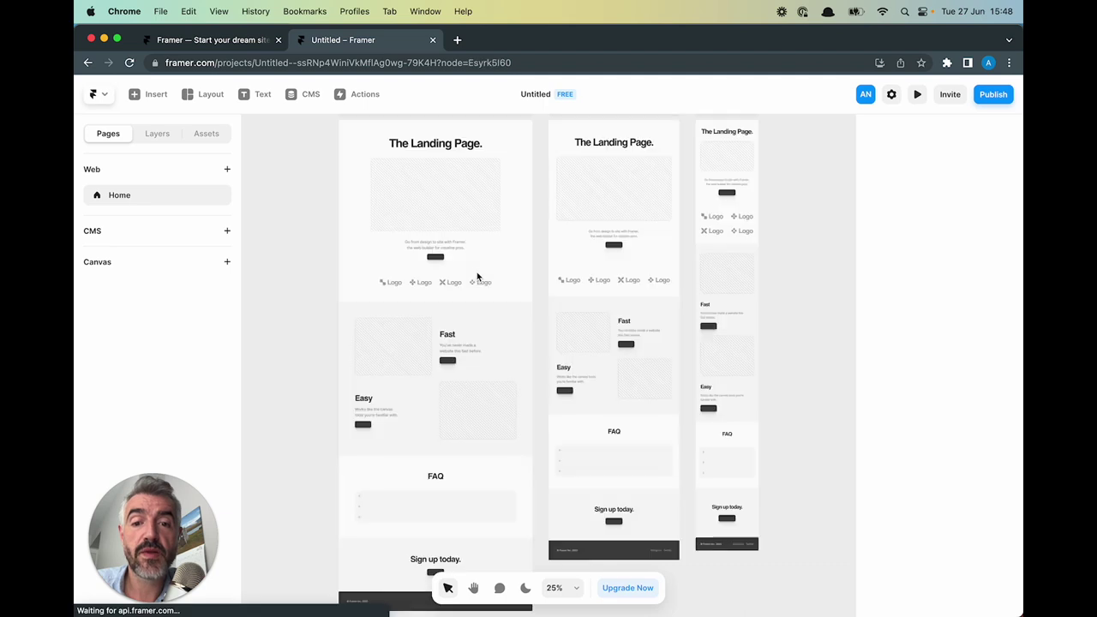
click(208, 135)
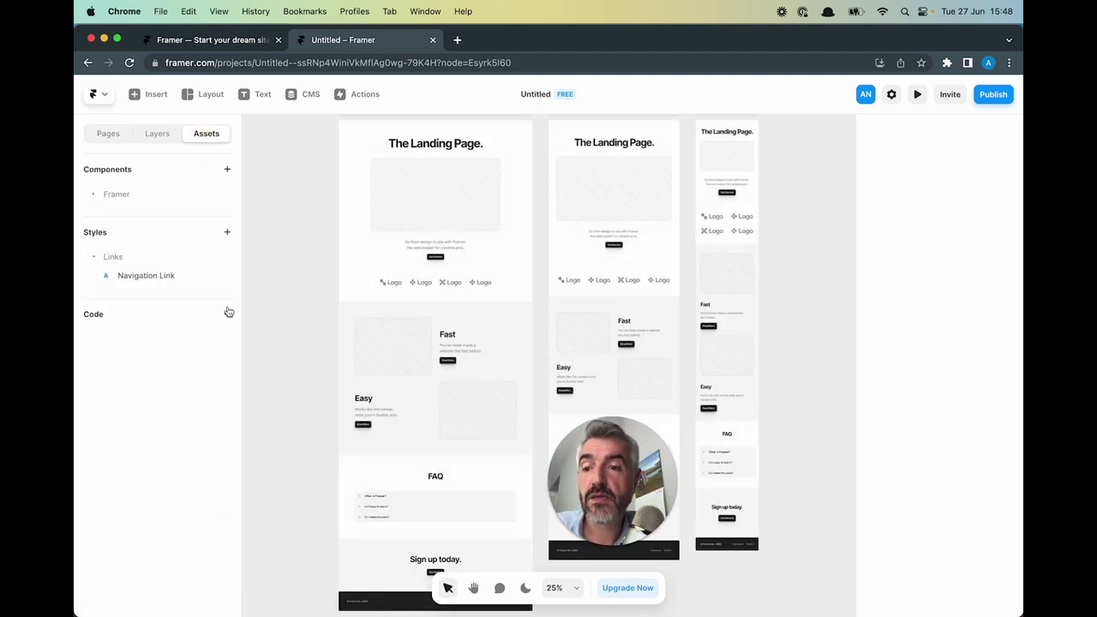
Create a new code component named CheckoutEmbed and delete its starter code
click(227, 314)
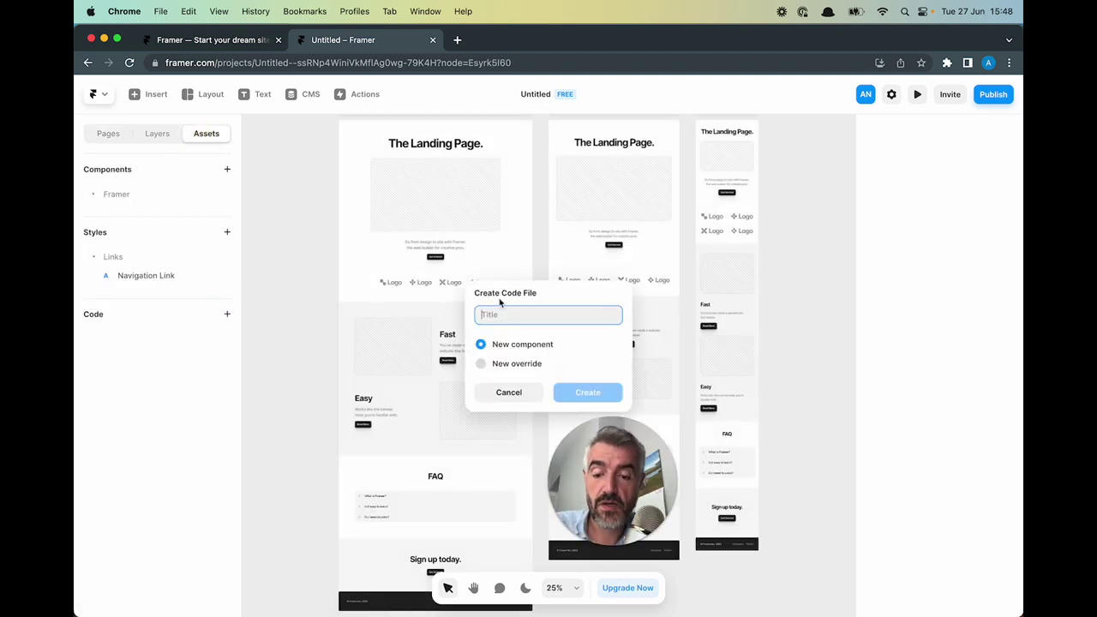
text(CheckoutEmbed)
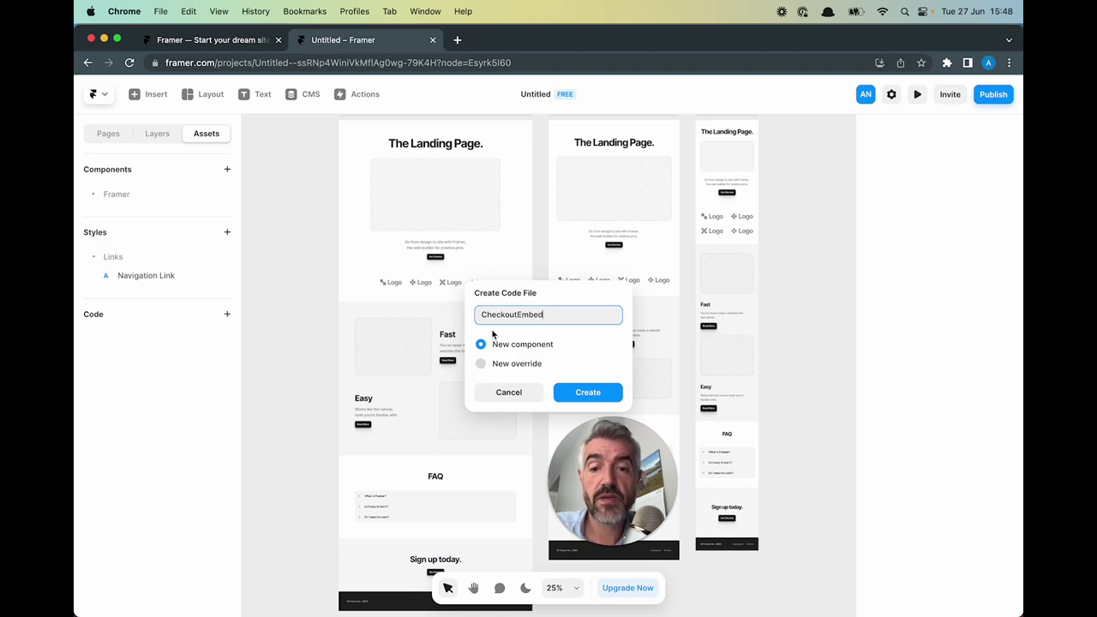
click(565, 391)
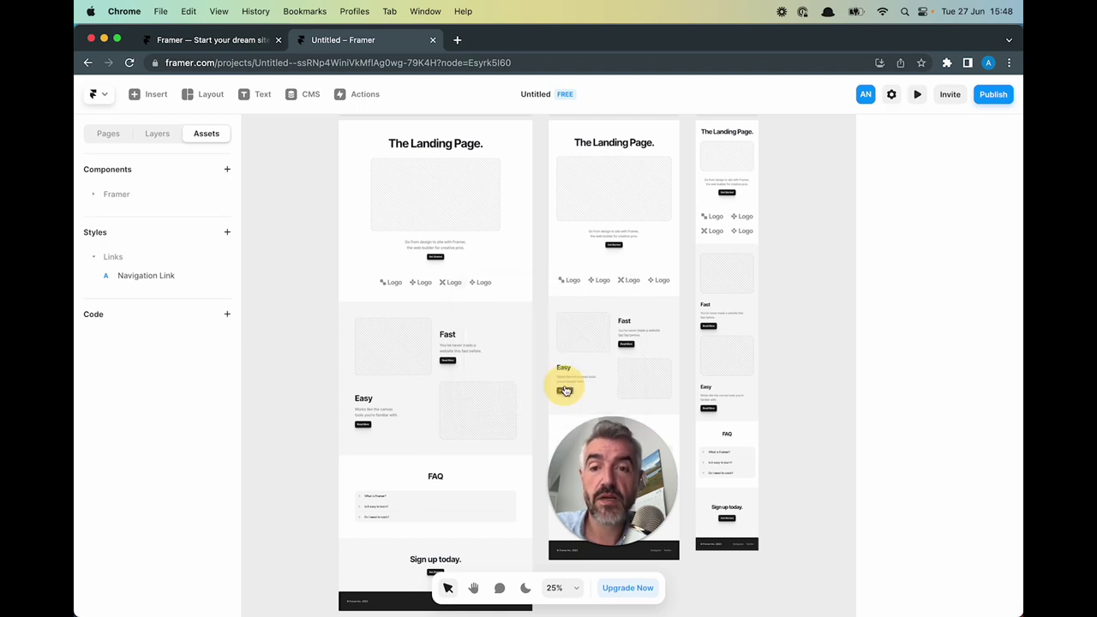
click(484, 298)
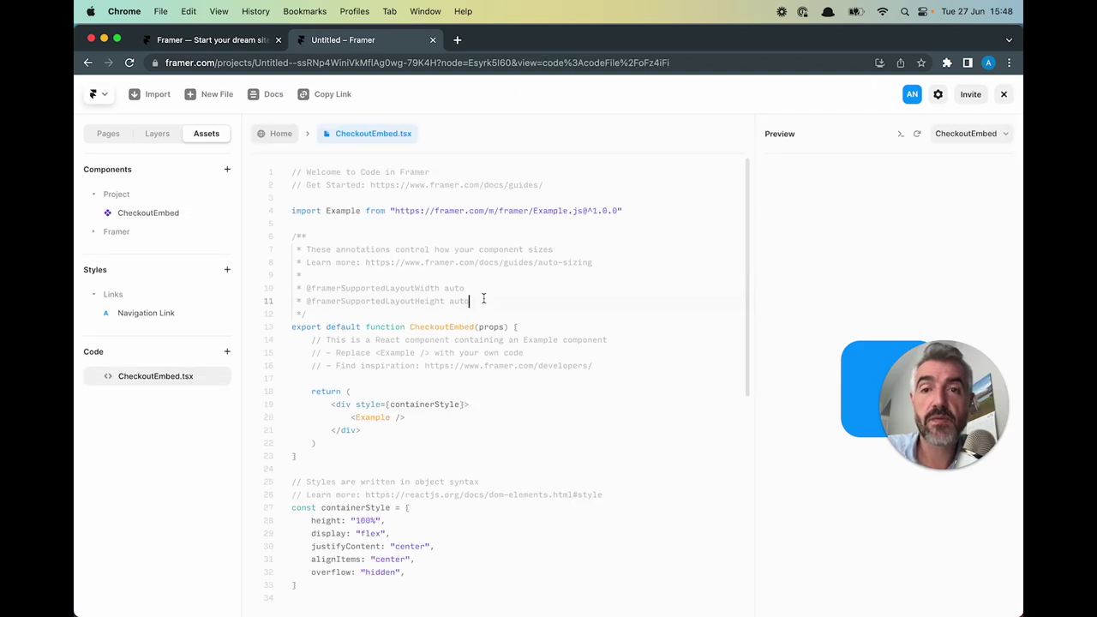
key(super+a)
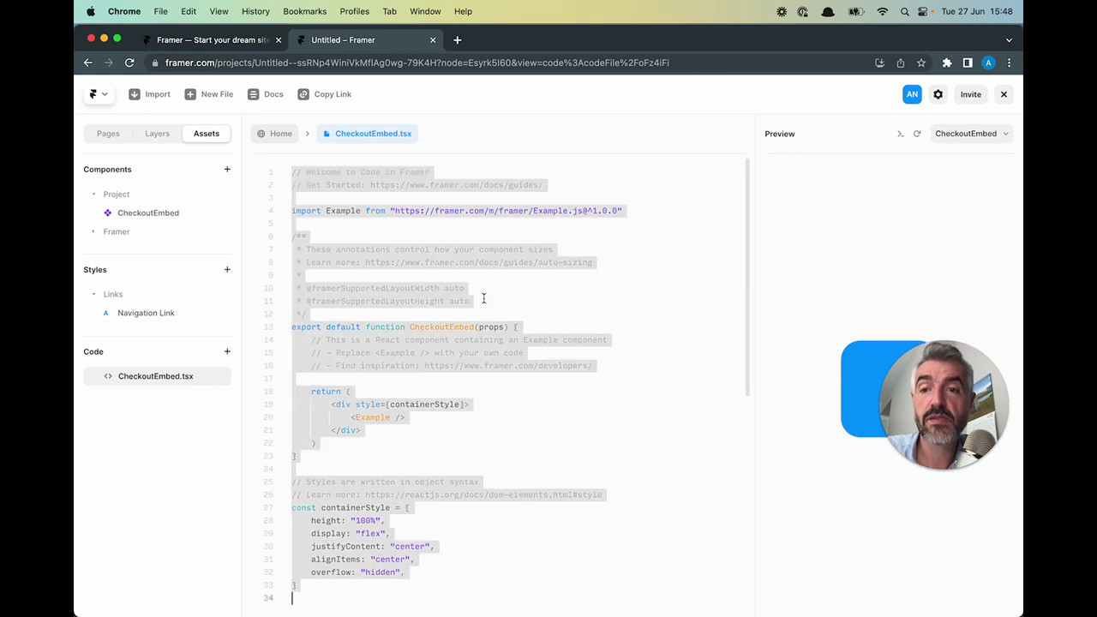
key(BackSpace)
Copy the help article's embed code into the CheckoutEmbed file, then return to the landing page
key(super+grave)
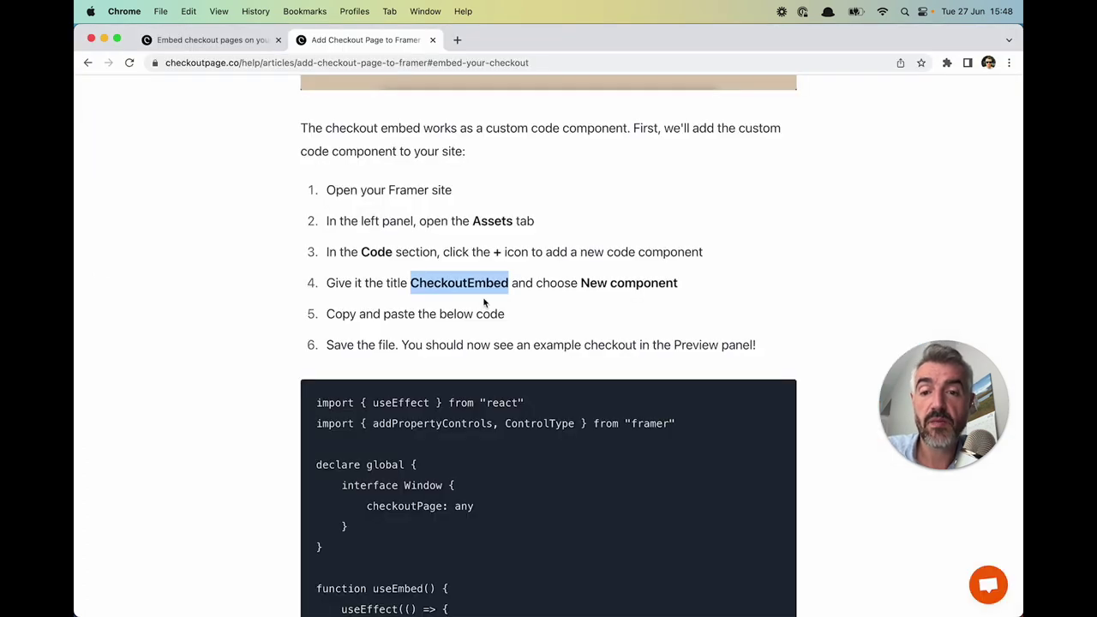
scroll(482, 297, down, 3)
drag(317, 244, 334, 459)
key(super+c)
key(super+grave)
key(super+v)
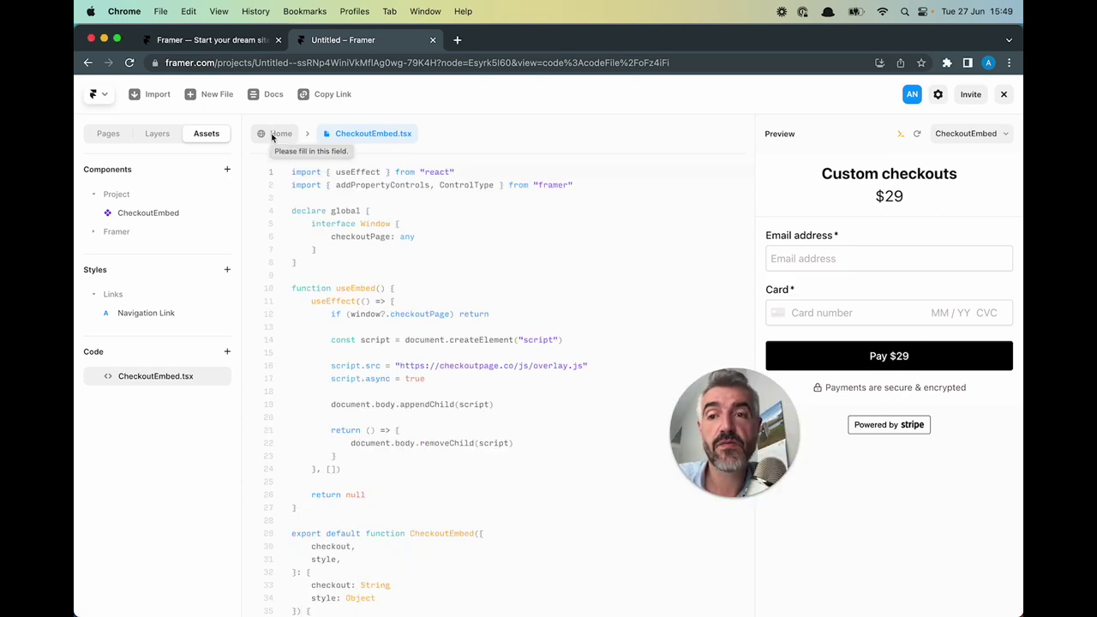
click(273, 135)
Add an overlay to the heading and Get Started group, then zoom out to show its Desktop and Tablet frames
scroll(417, 240, up, 5)
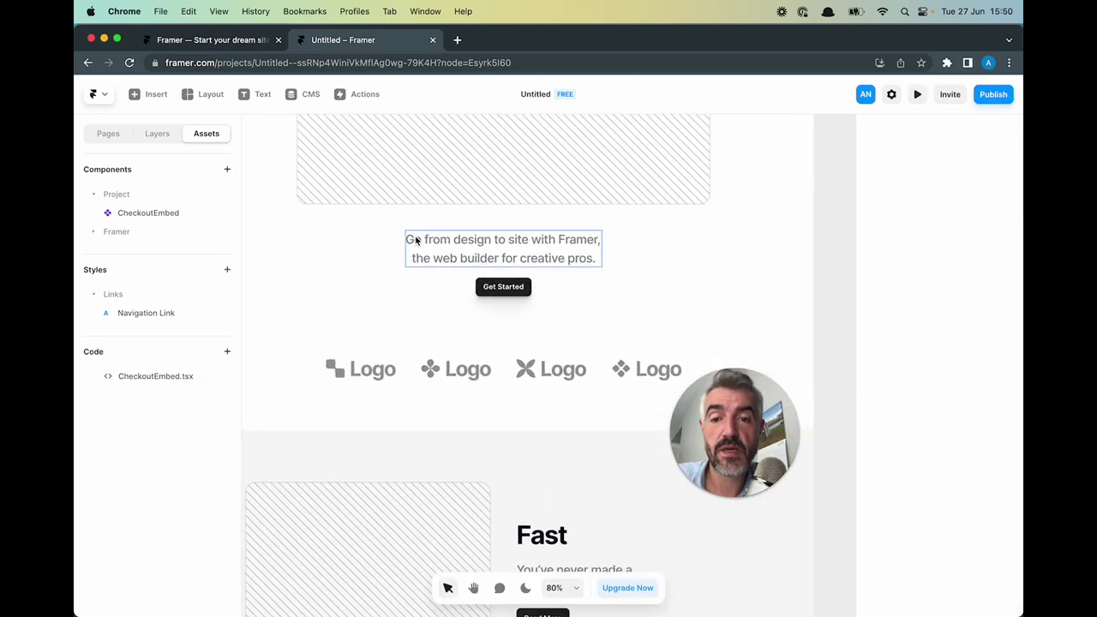
click(417, 241)
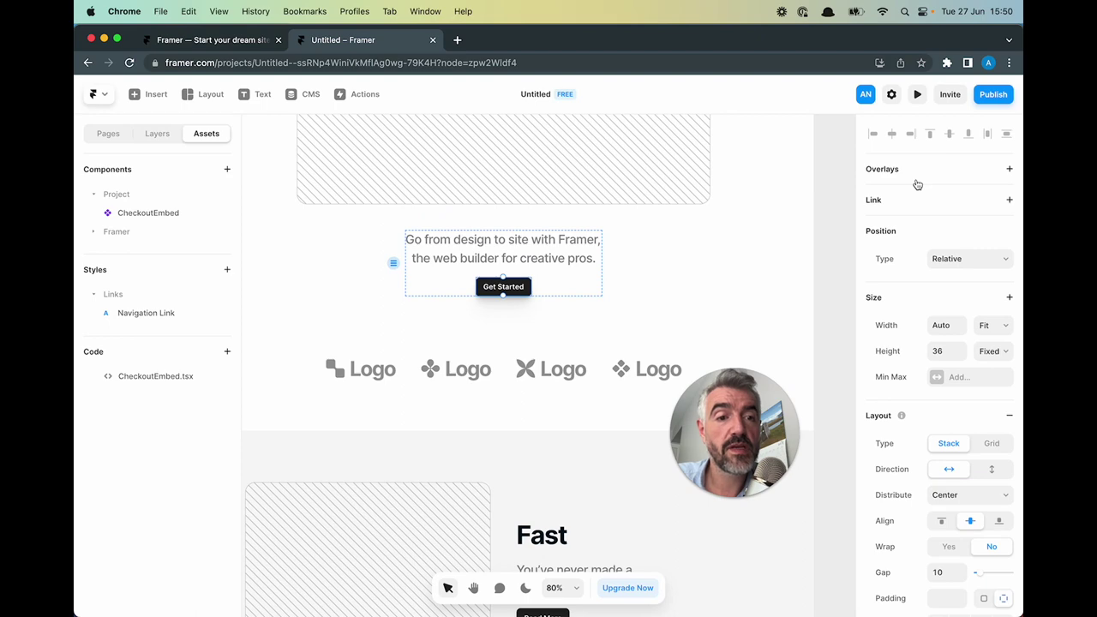
click(1010, 169)
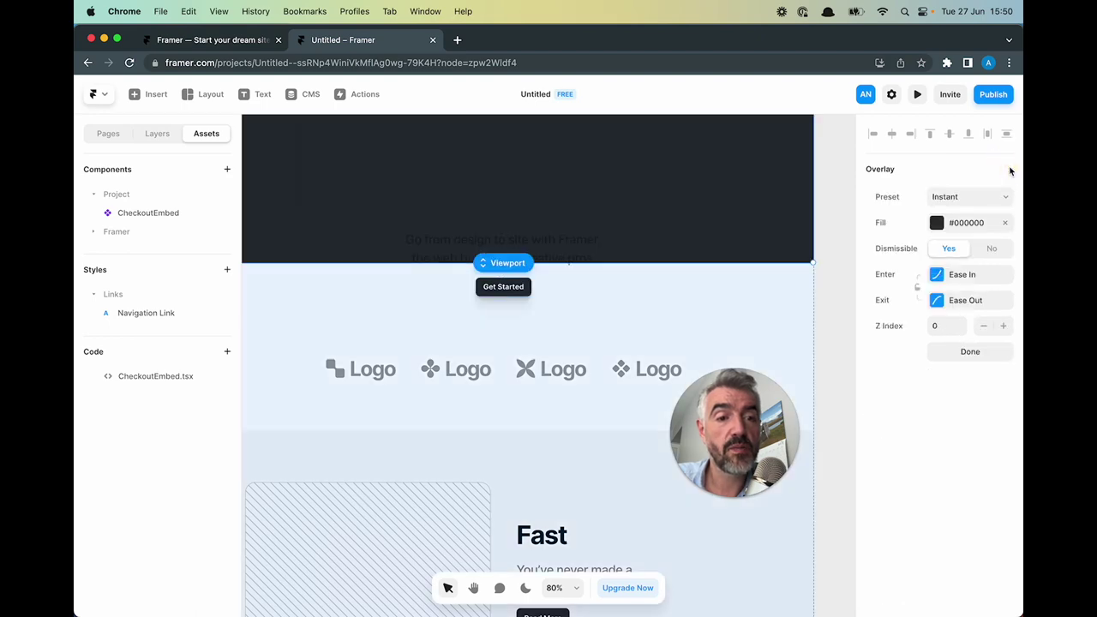
scroll(681, 259, up, 2)
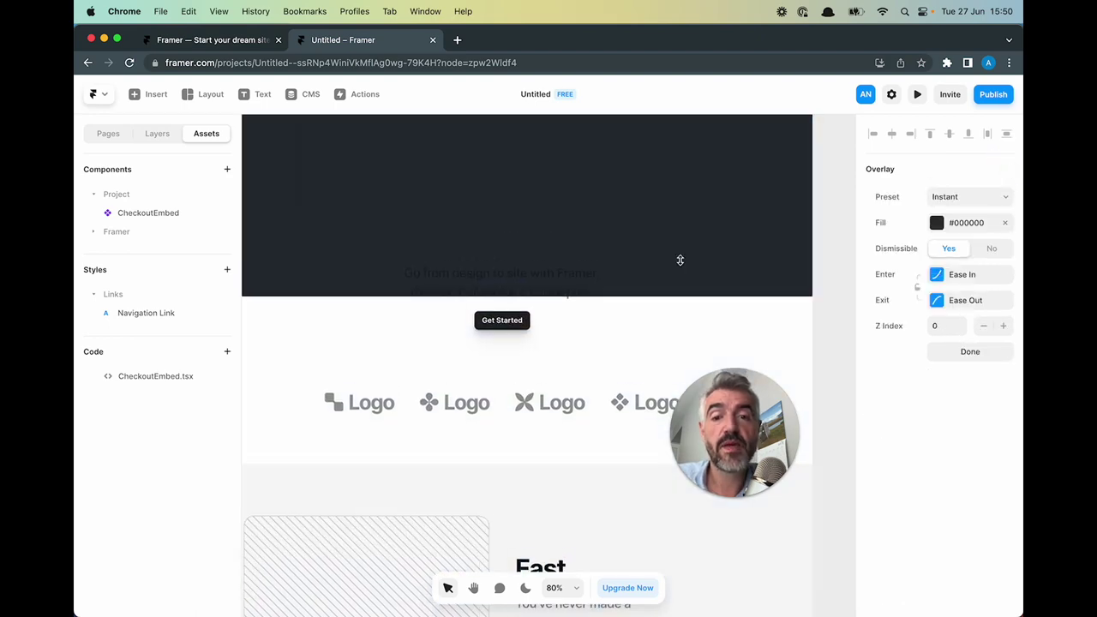
scroll(681, 262, up, 2)
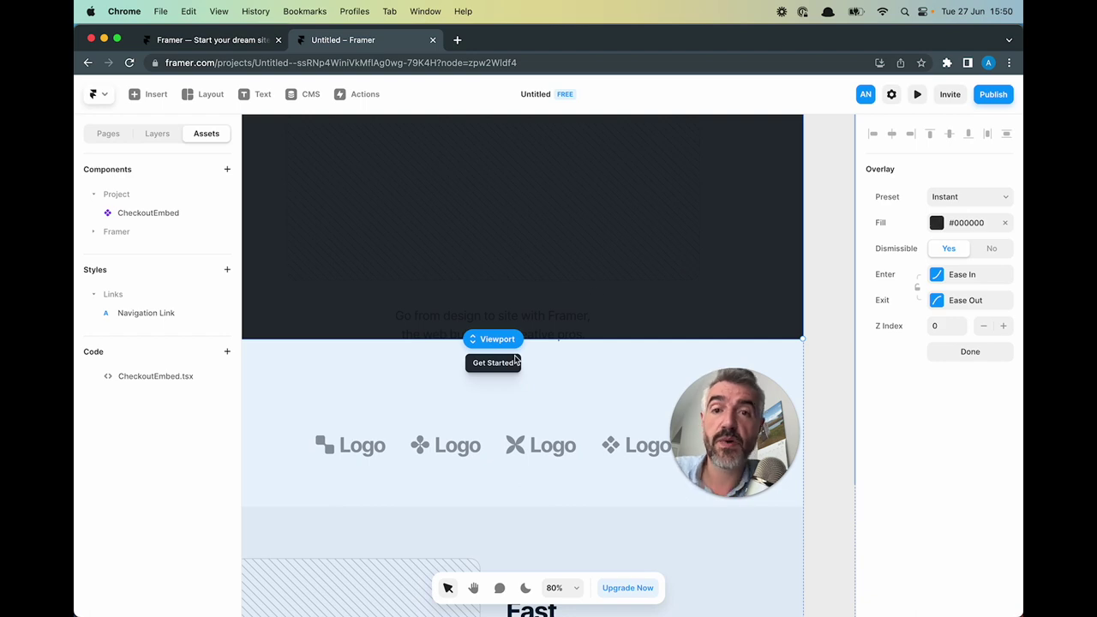
scroll(516, 361, up, 5)
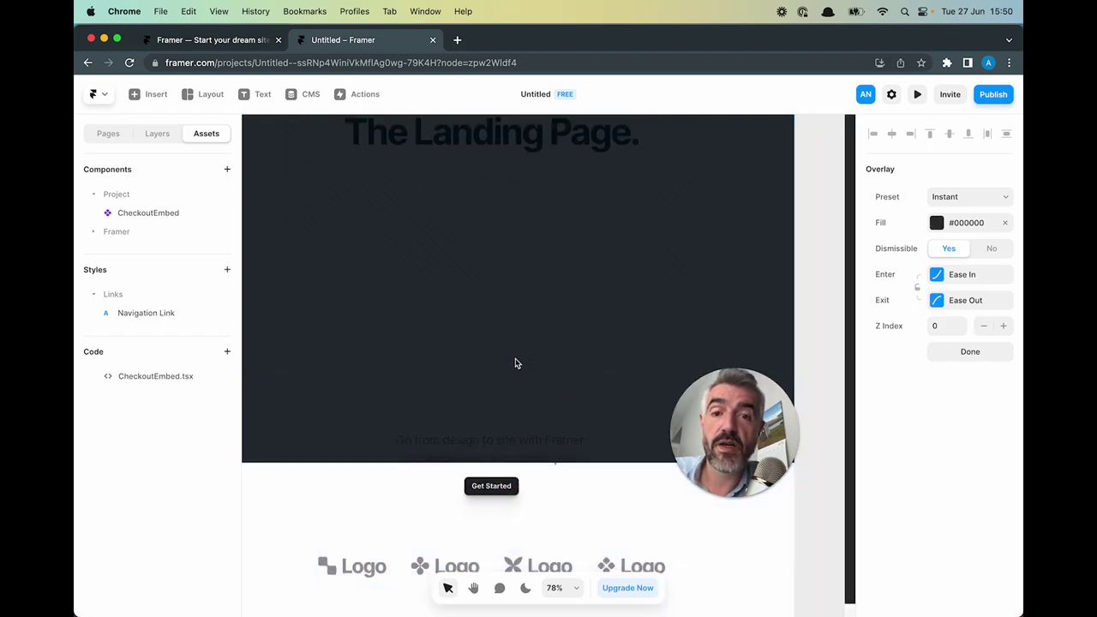
scroll(515, 361, down, 3)
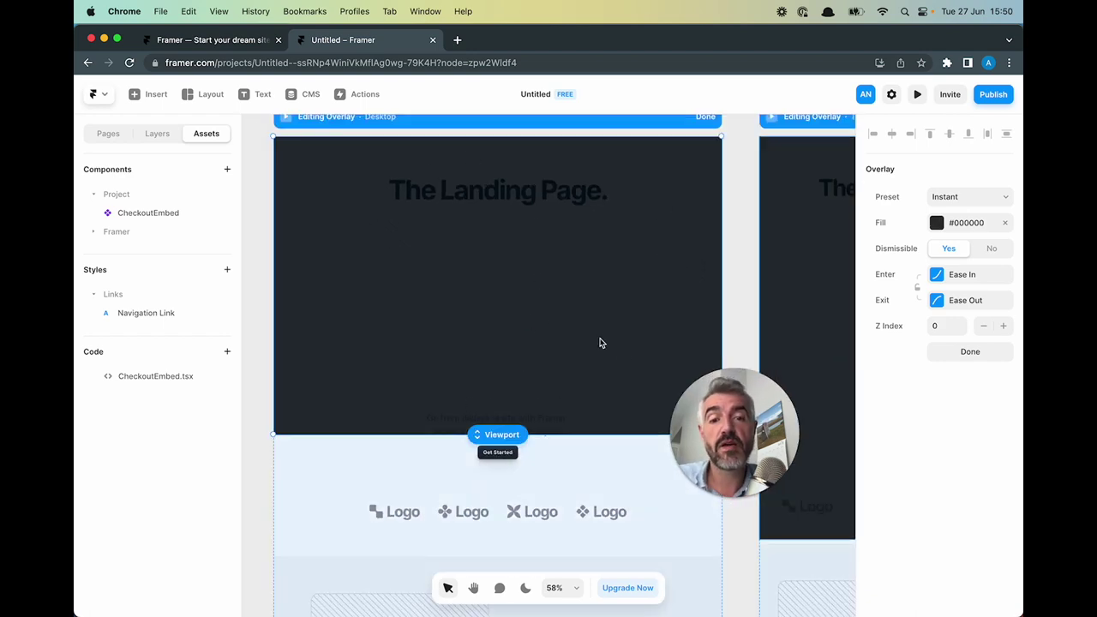
drag(727, 417, 852, 459)
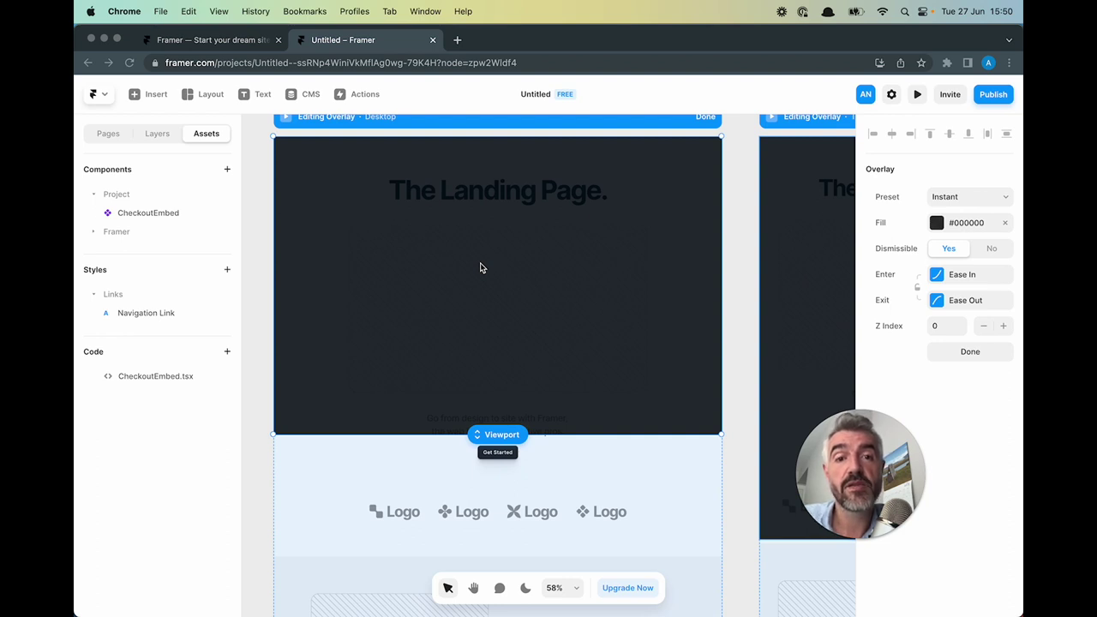
Draw a tall frame in the overlay and pin it to the top and right edges
click(210, 93)
click(205, 126)
drag(599, 154, 702, 411)
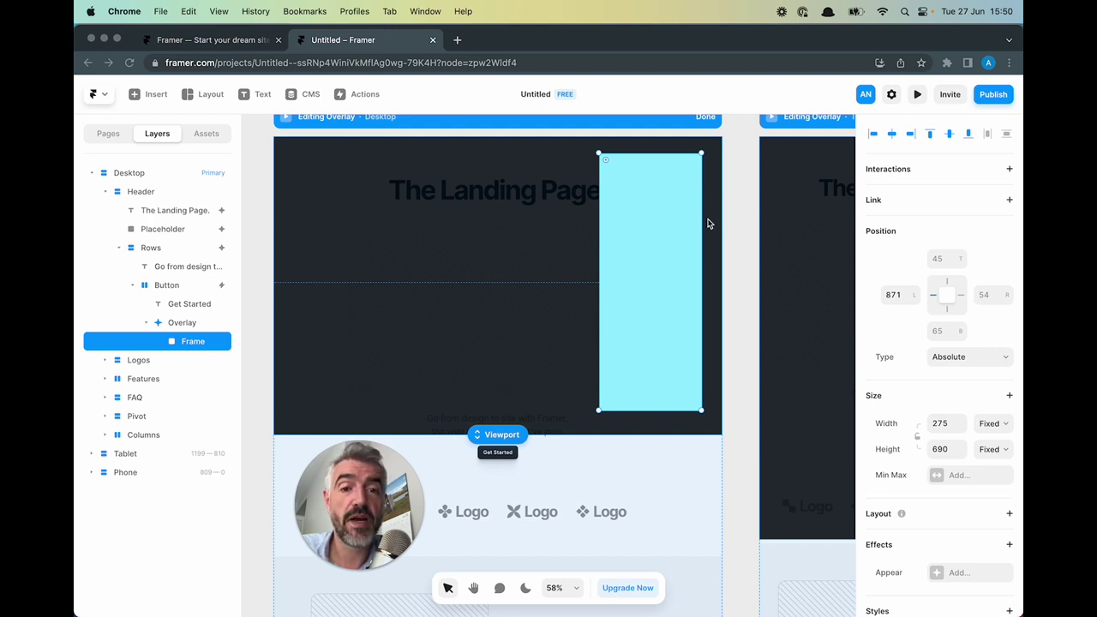
click(667, 256)
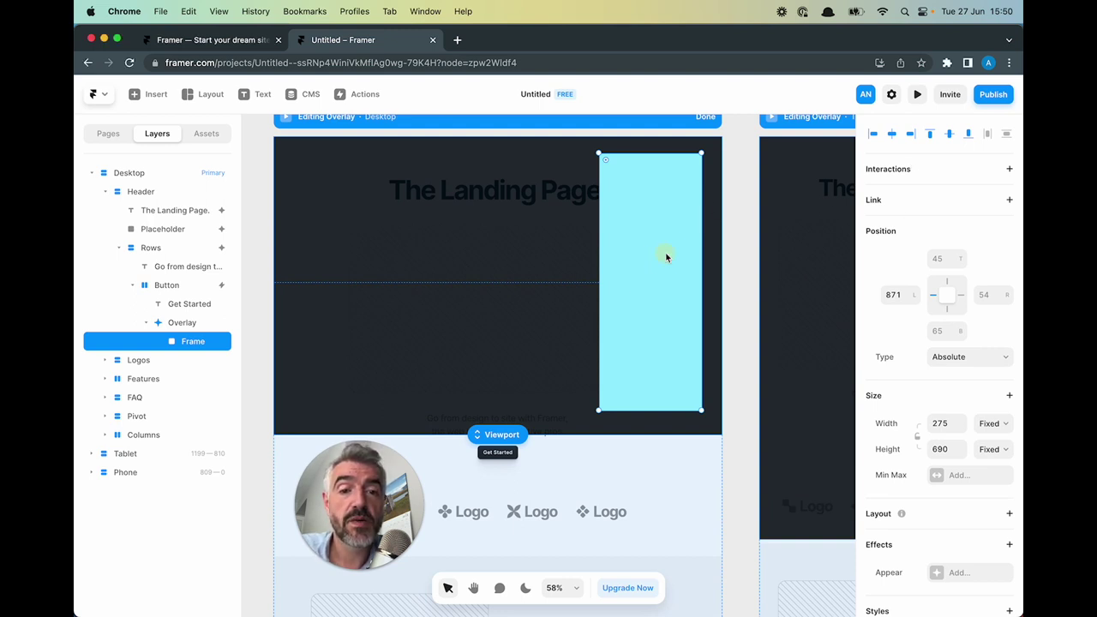
click(930, 134)
click(910, 134)
Set the frame to 35% relative width and 100% relative height
scroll(928, 404, down, 2)
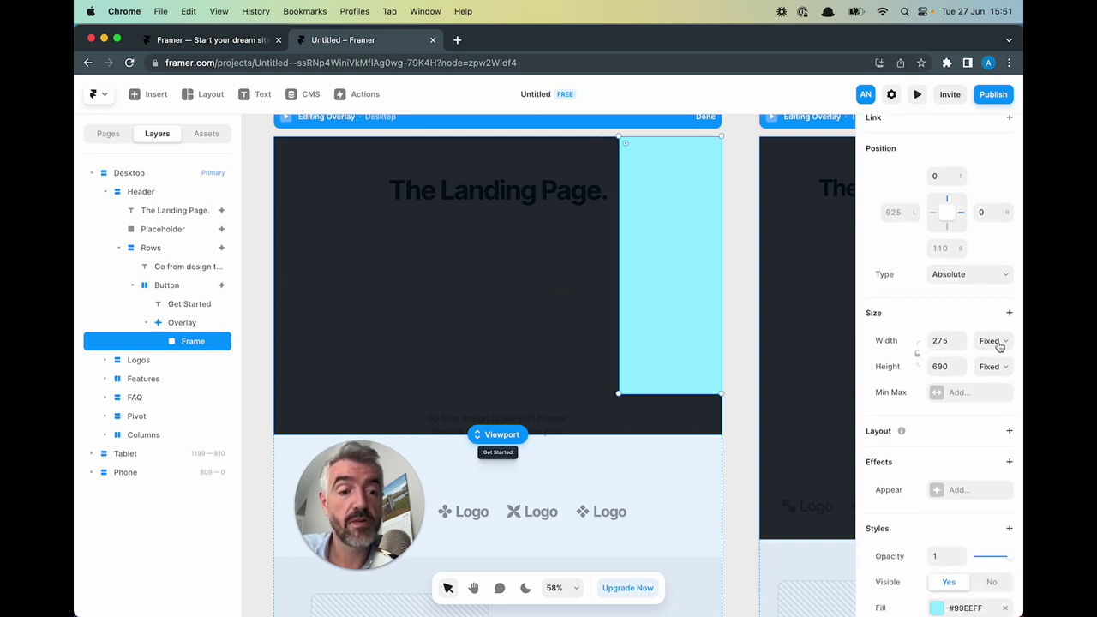
click(999, 341)
click(994, 355)
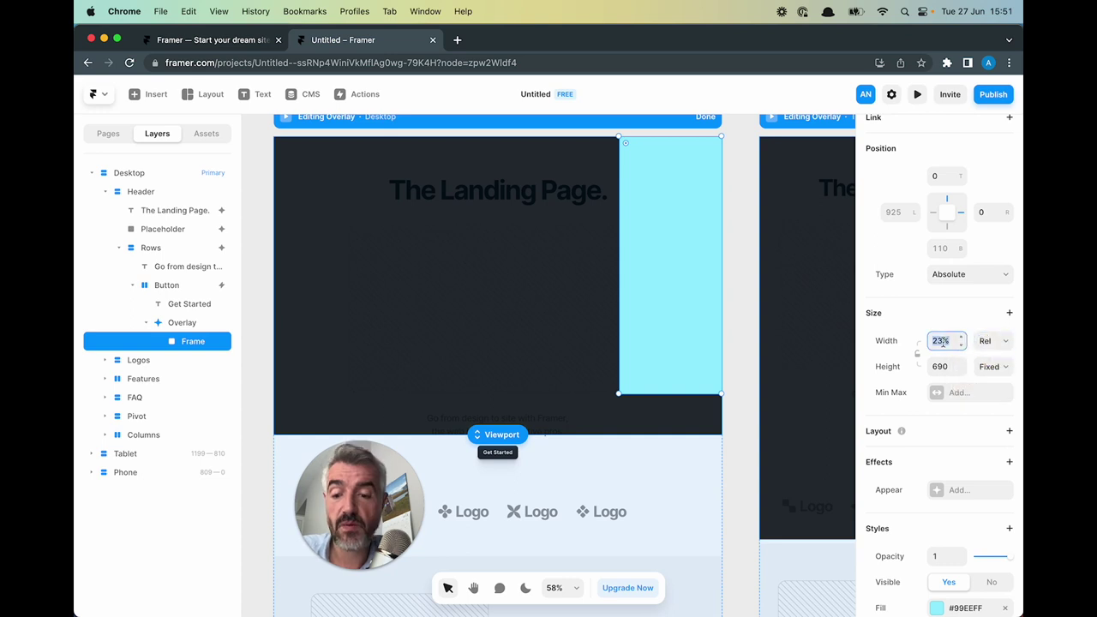
text(35)
key(Tab)
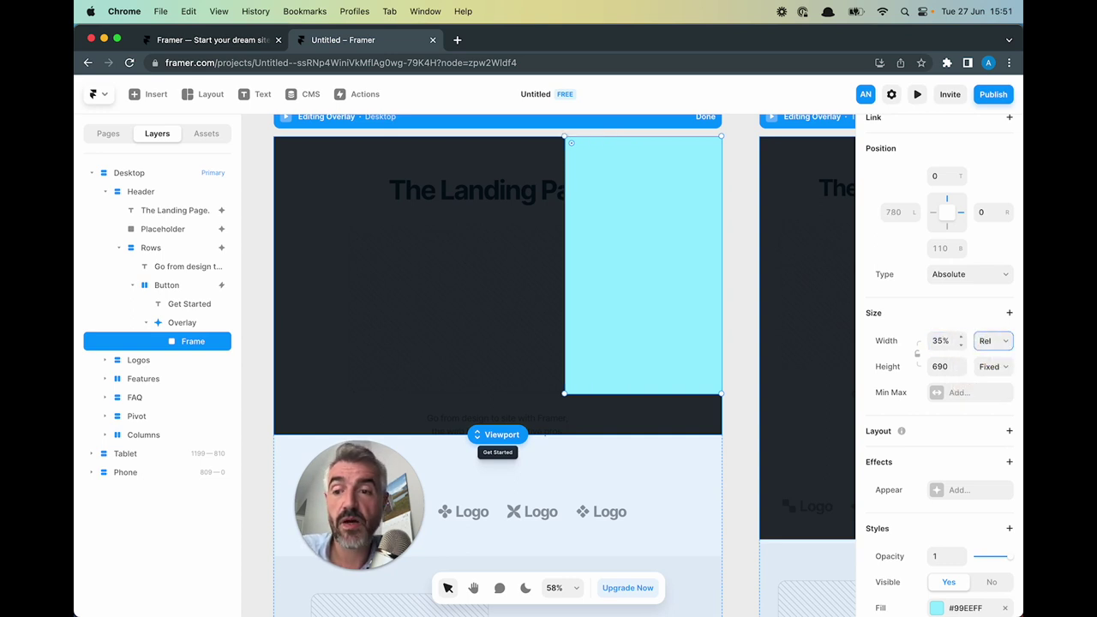
click(990, 366)
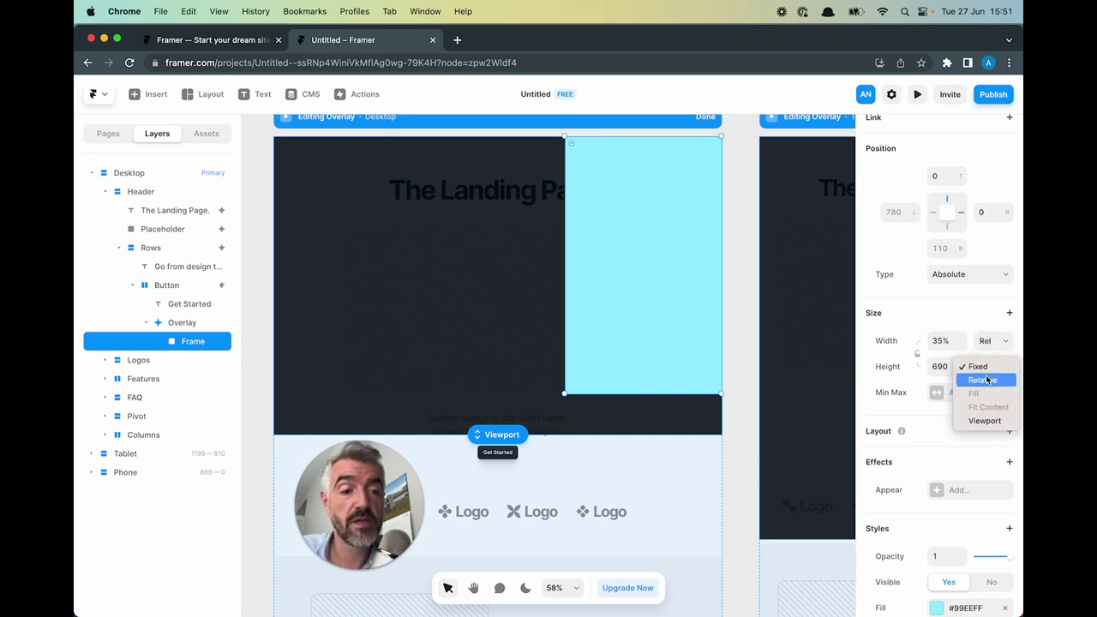
click(989, 380)
text(100%)
Give the frame a white #FFFFFF fill and Scroll overflow
scroll(926, 439, down, 3)
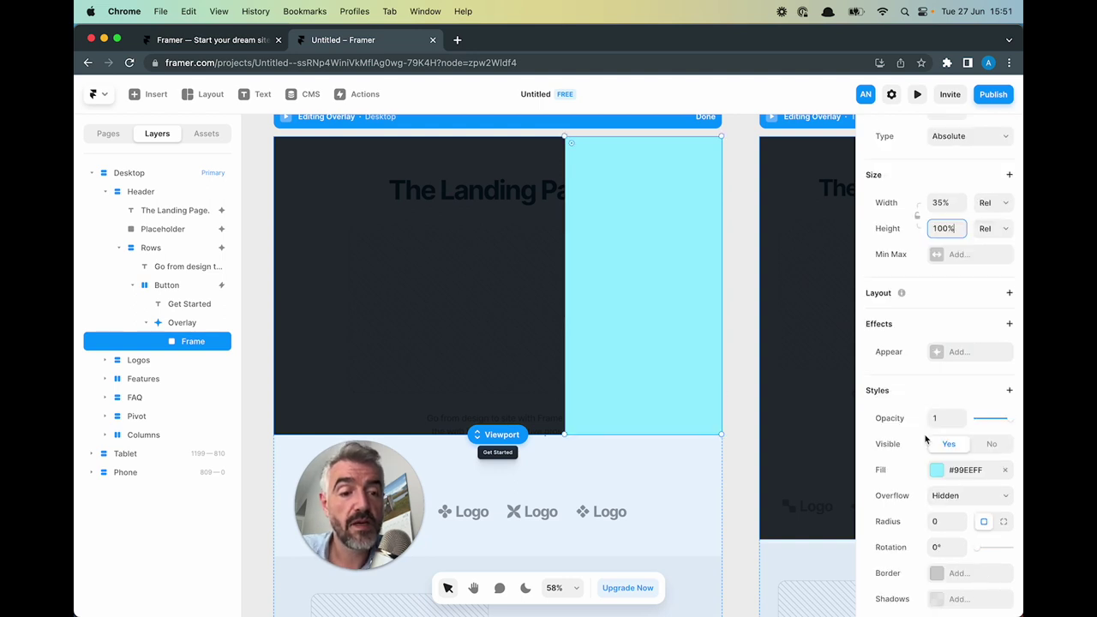
scroll(926, 439, down, 1)
click(937, 421)
drag(703, 420, 667, 403)
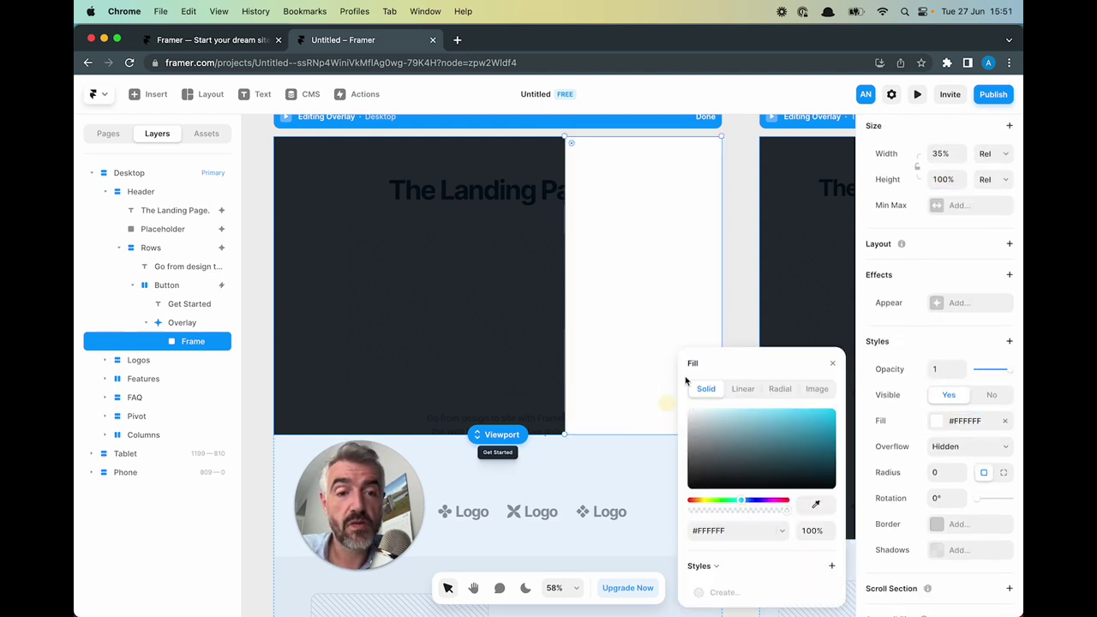
click(952, 446)
click(952, 447)
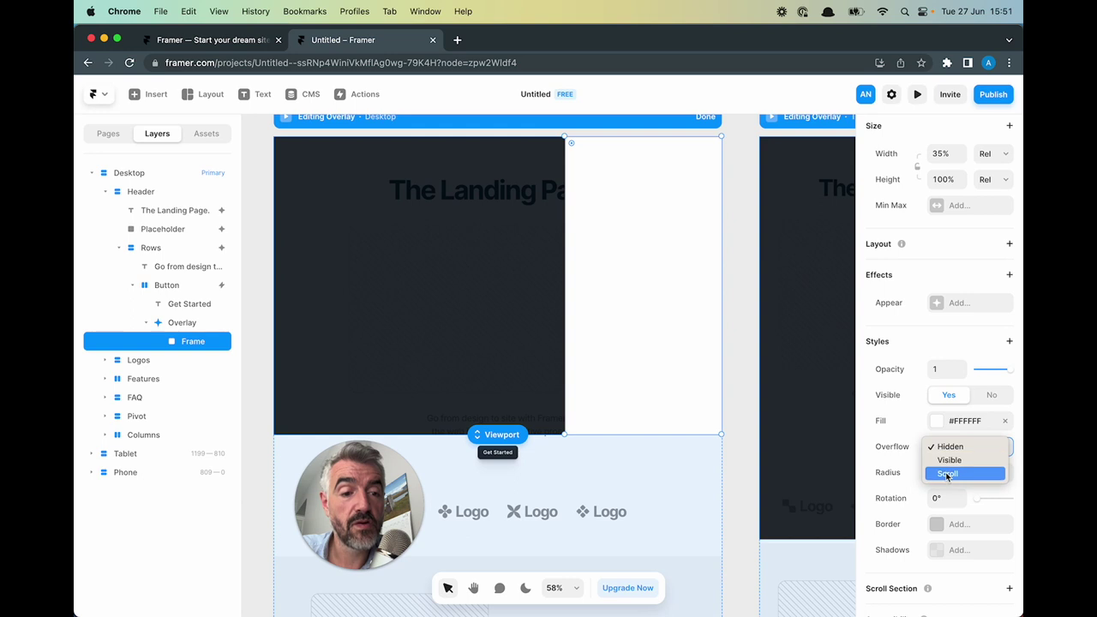
click(947, 474)
scroll(919, 421, up, 3)
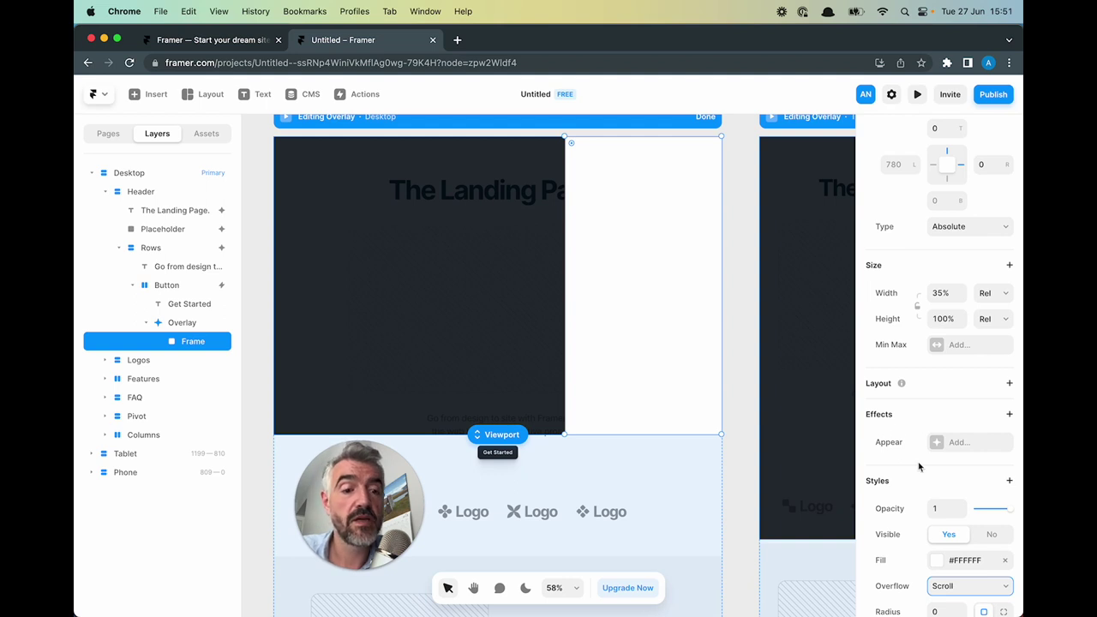
Add an Appear effect preset to the frame, then duplicate it
click(951, 443)
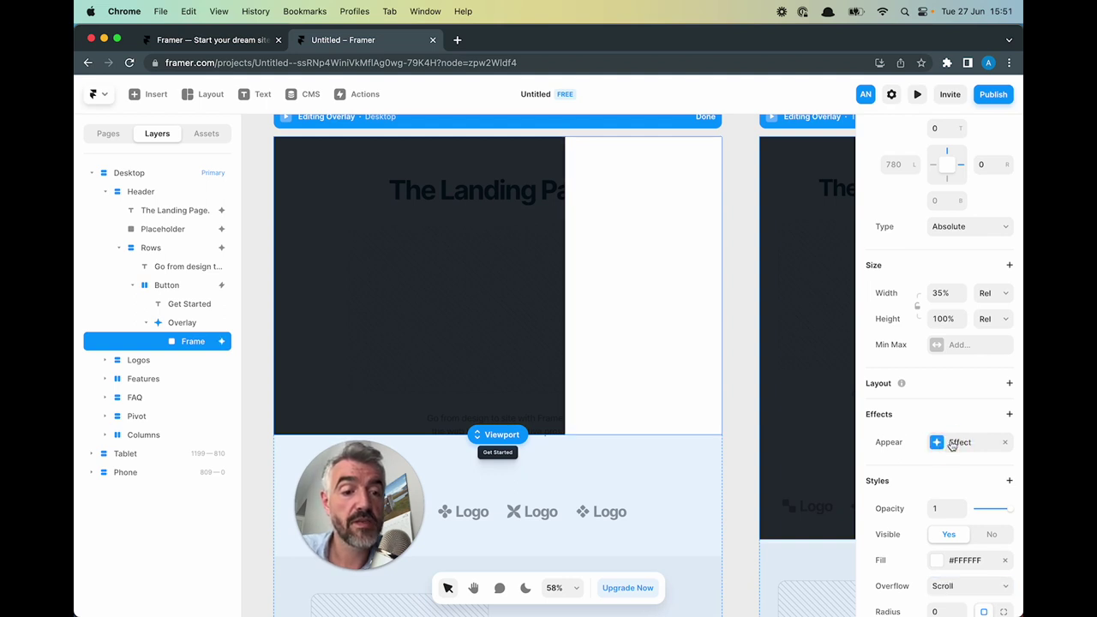
click(952, 443)
click(767, 583)
key(Escape)
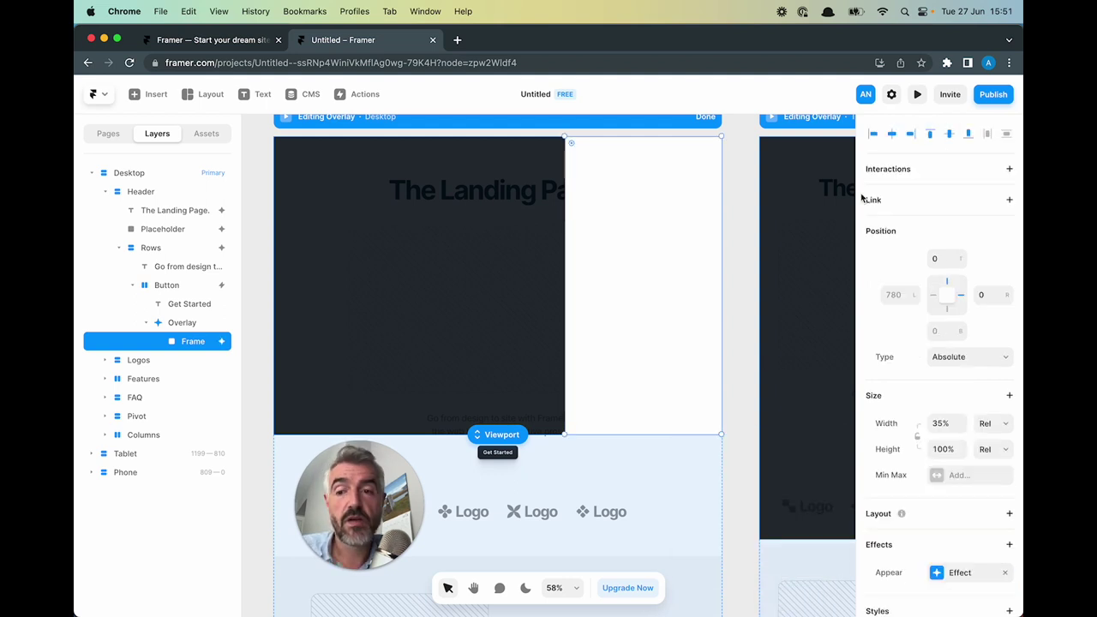
right_click(192, 343)
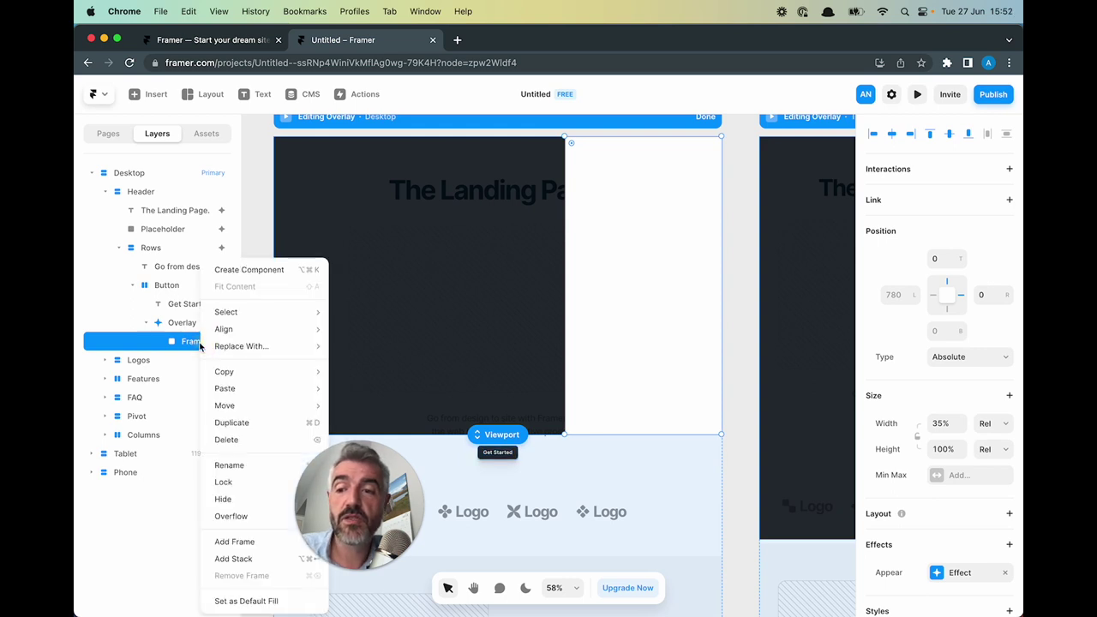
click(227, 439)
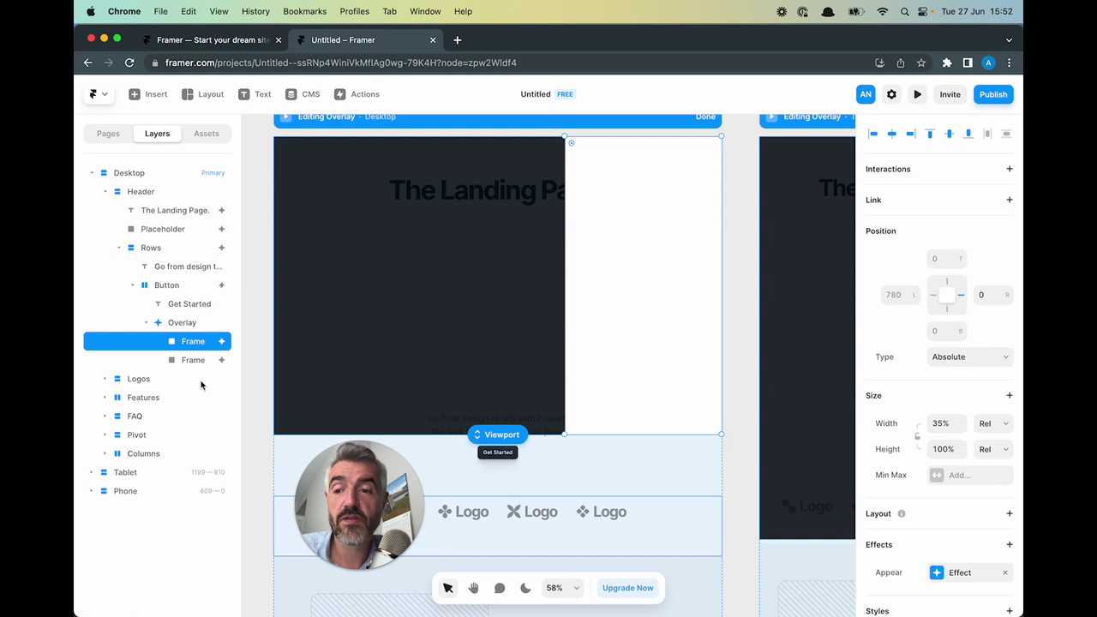
Replace the duplicate frame with the CheckoutEmbed component and nest it inside the white frame
click(197, 361)
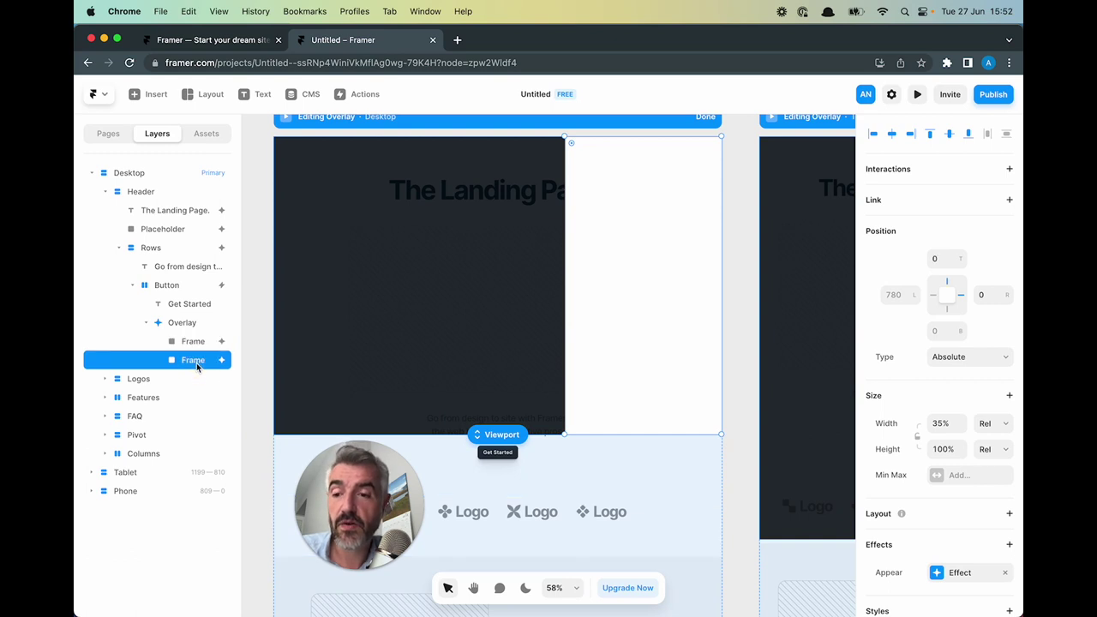
right_click(197, 366)
mouse_move(232, 348)
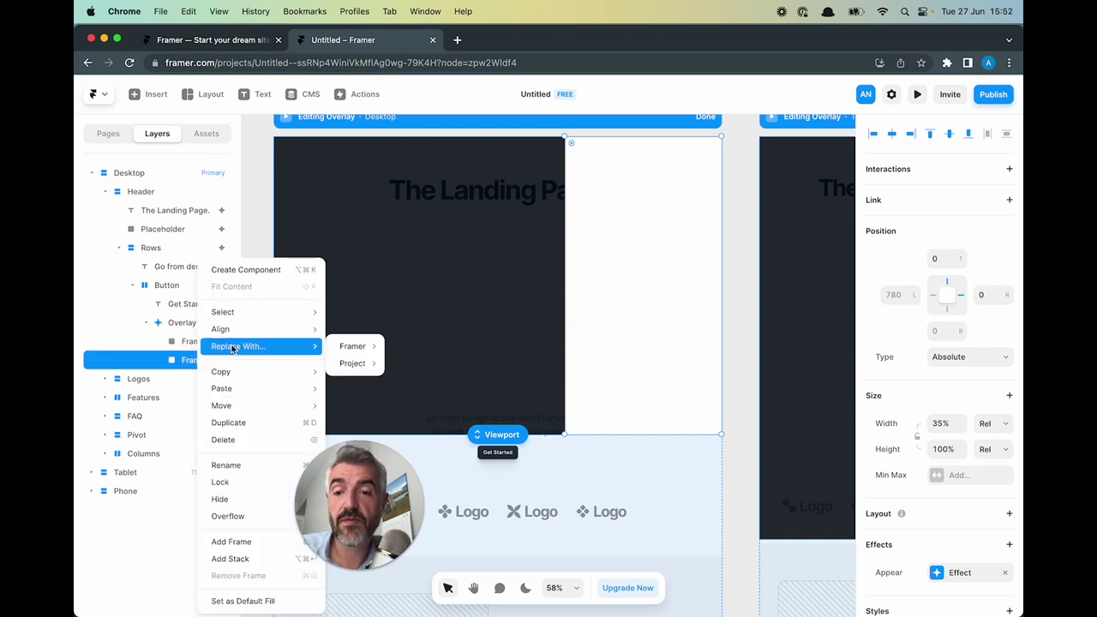
mouse_move(355, 364)
click(411, 364)
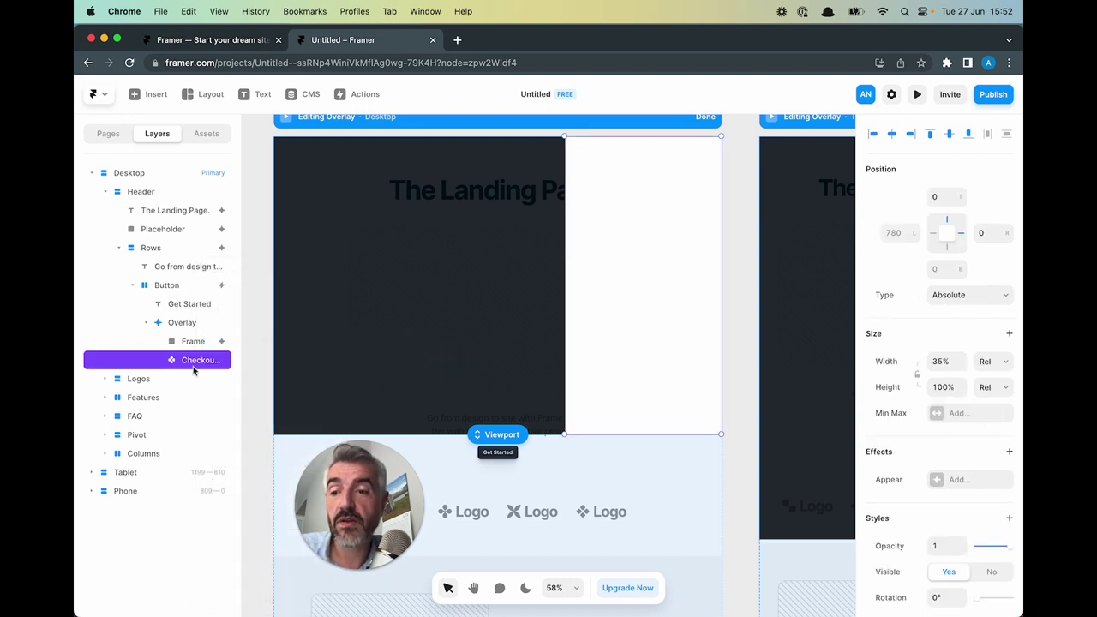
drag(194, 371, 197, 341)
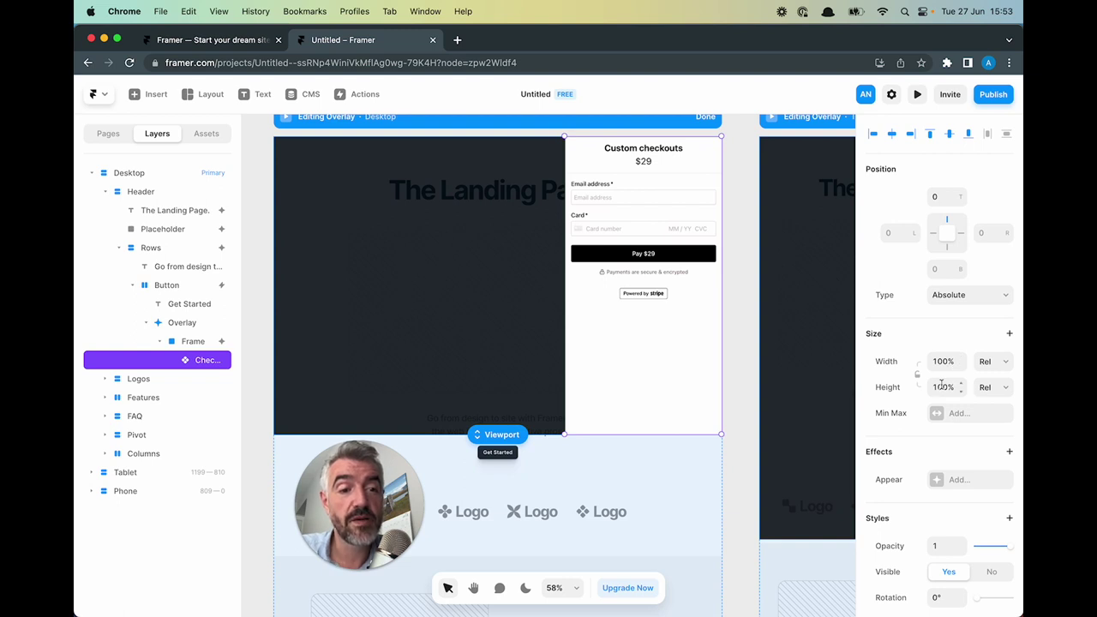
scroll(942, 387, down, 5)
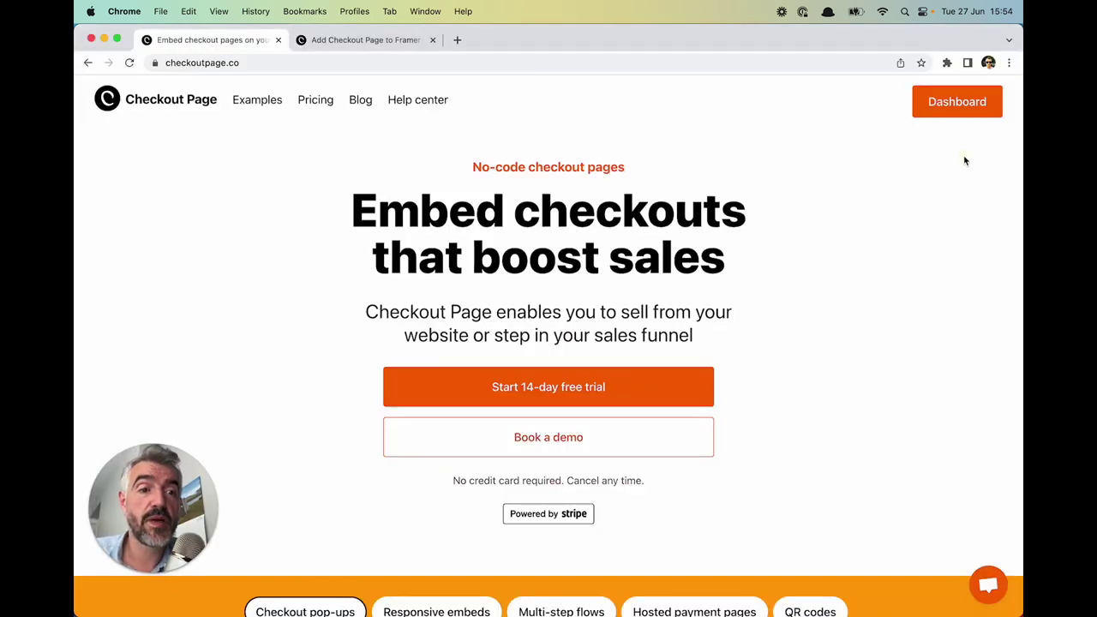
Create a new checkout for the product 'Ebook' priced at $19
click(952, 108)
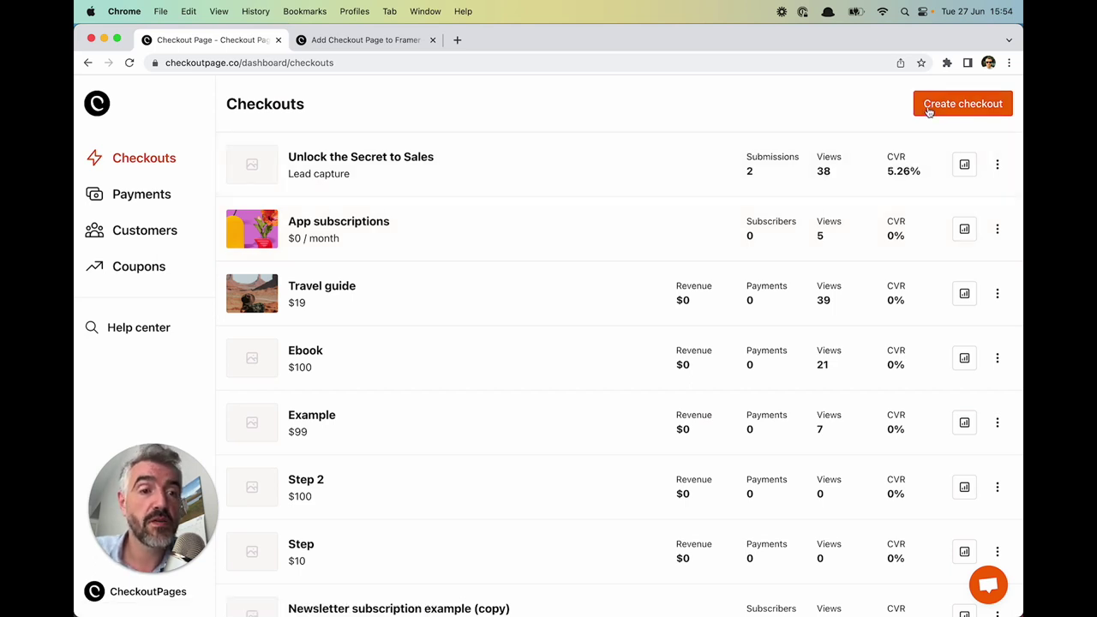
click(929, 107)
click(459, 235)
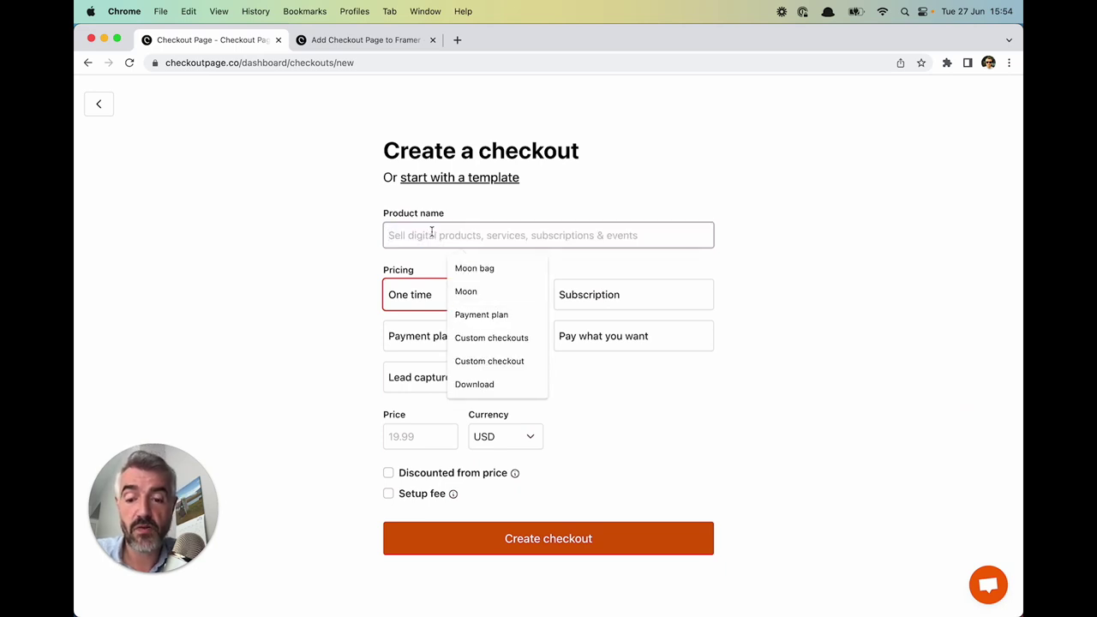
text(Ebook)
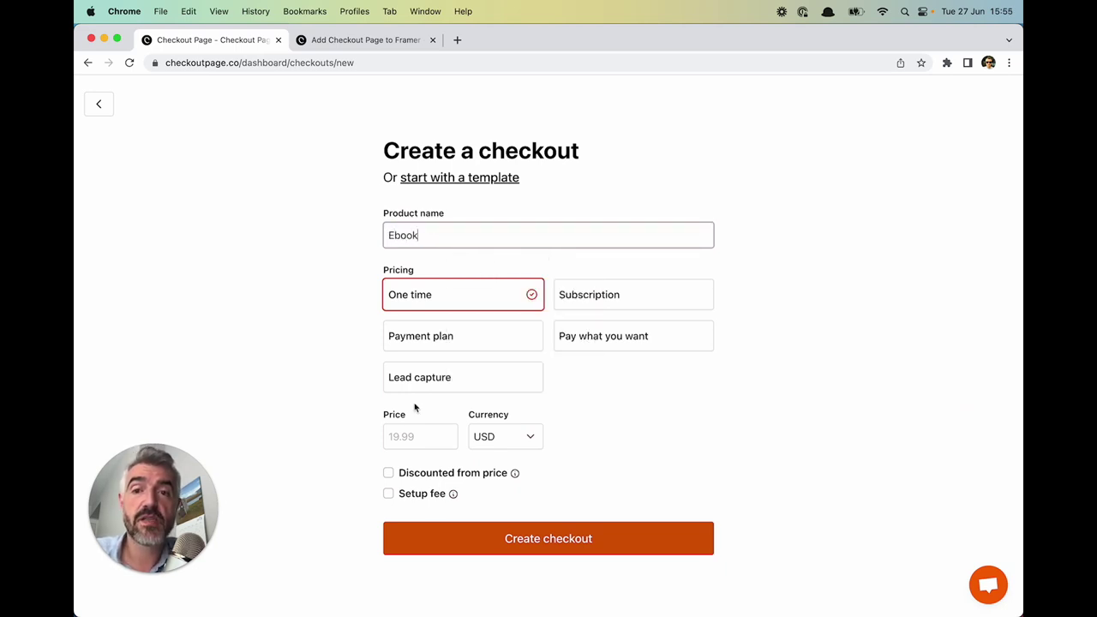
click(405, 436)
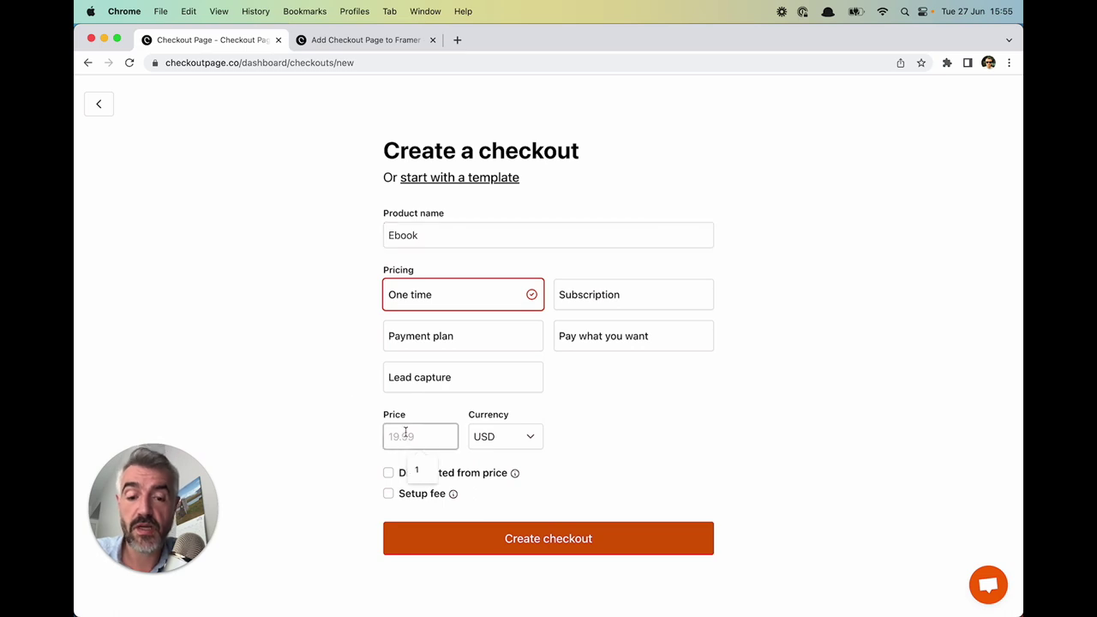
text(19)
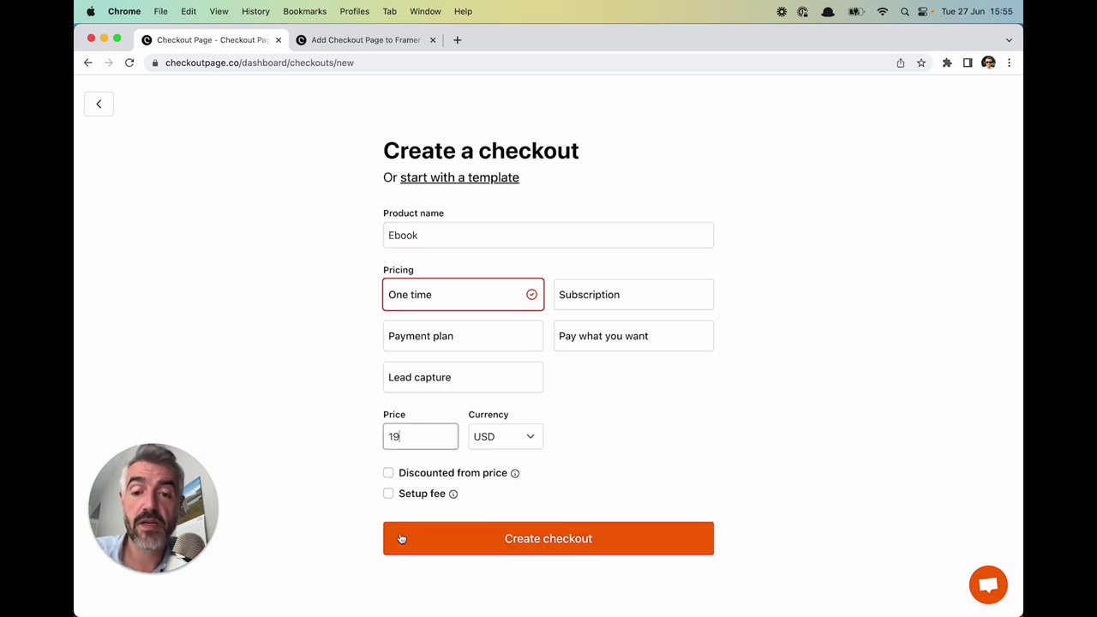
click(401, 537)
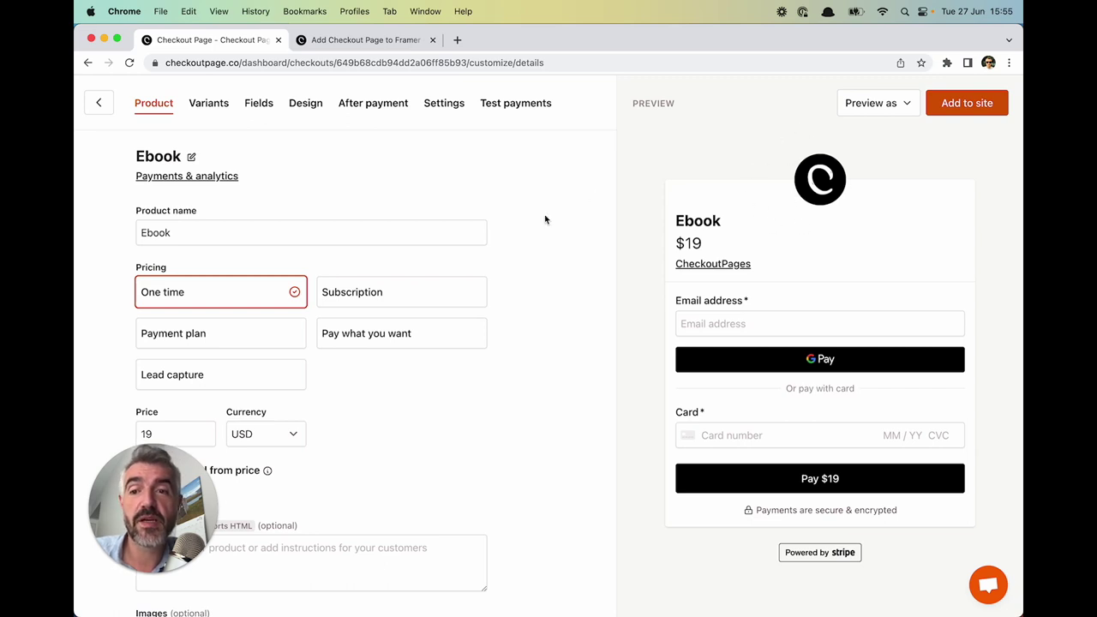
Hide the logo and business name, centre the product text, and save the design
click(306, 105)
click(285, 202)
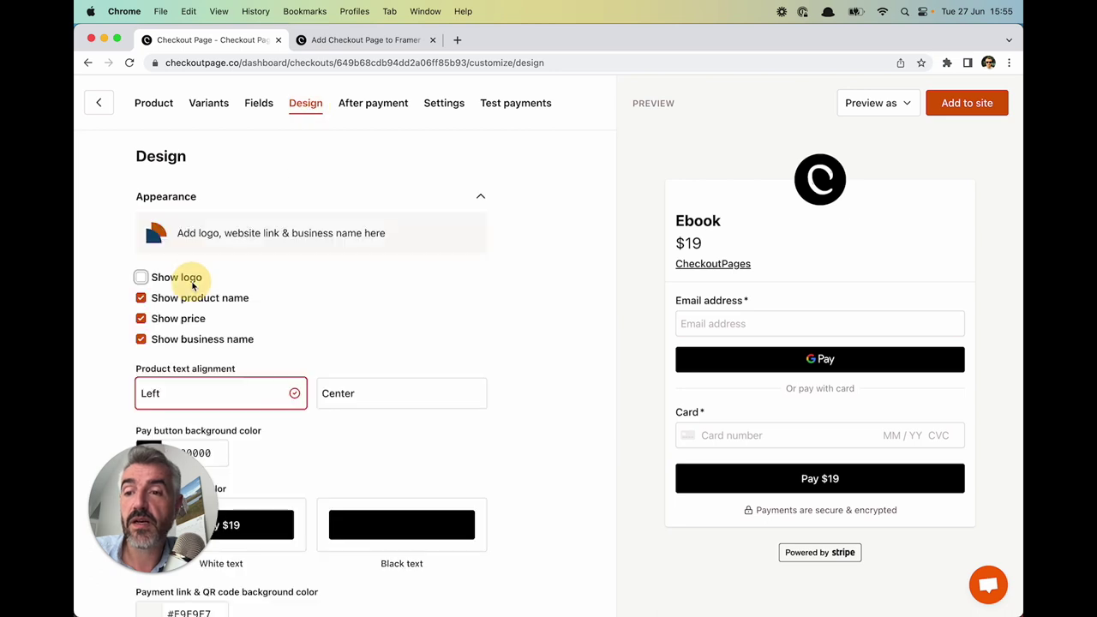
scroll(282, 353, down, 2)
click(227, 276)
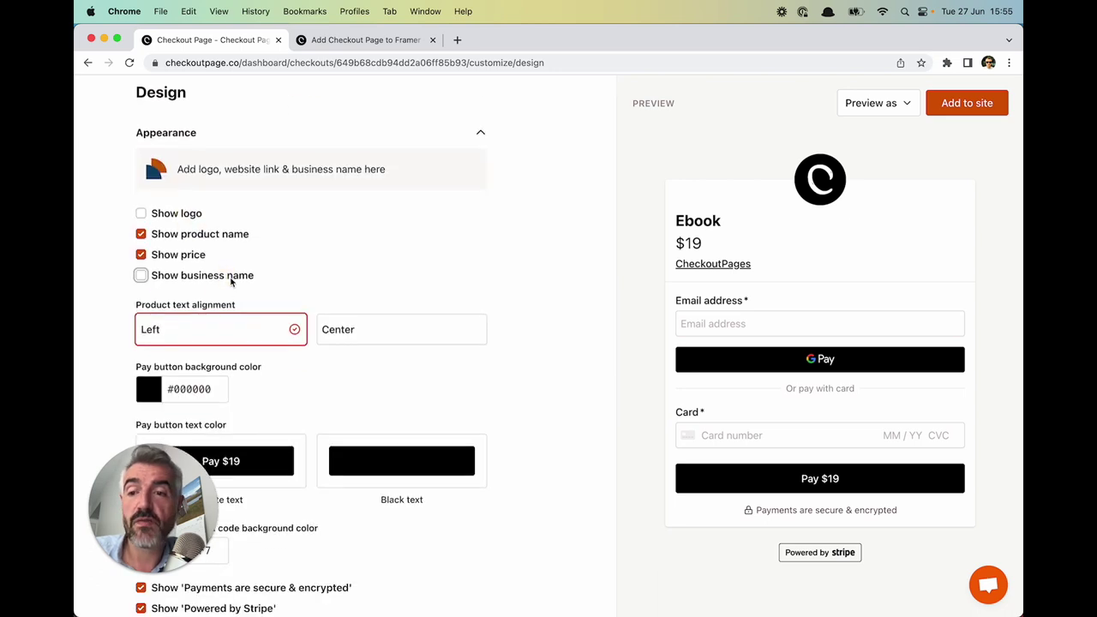
click(344, 331)
scroll(326, 407, down, 5)
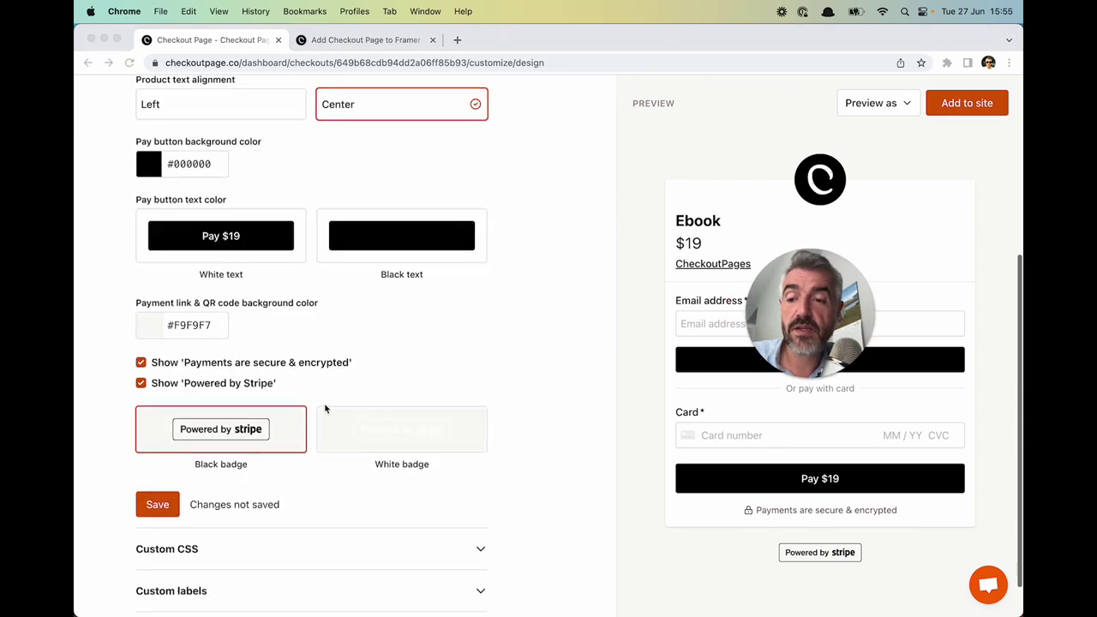
click(163, 505)
Copy the Ebook checkout's payment link from Add to site
click(959, 105)
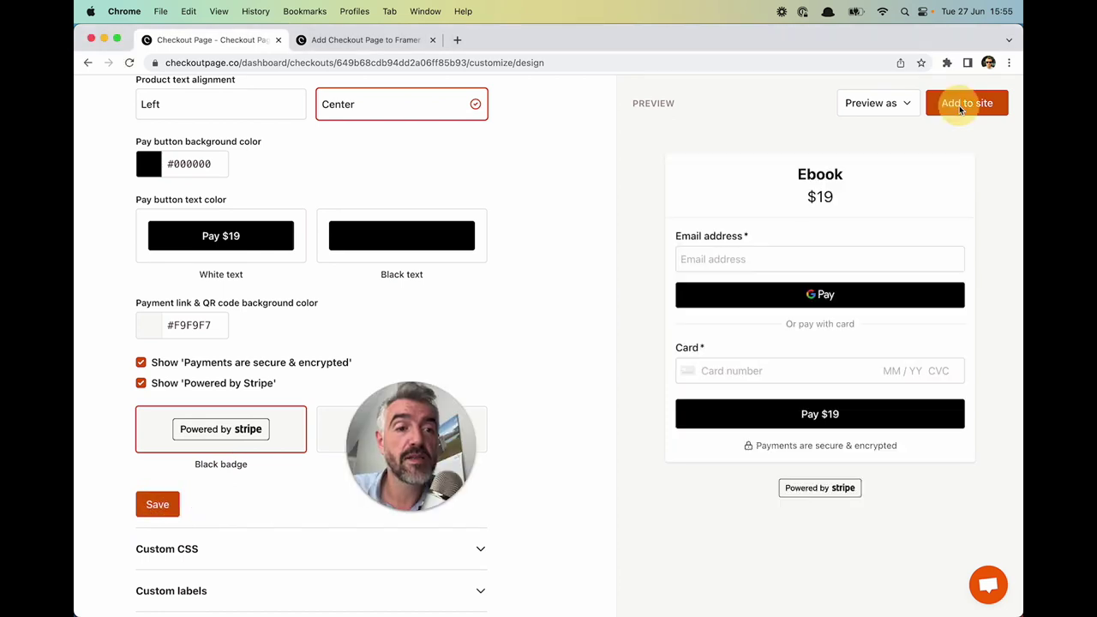
click(711, 361)
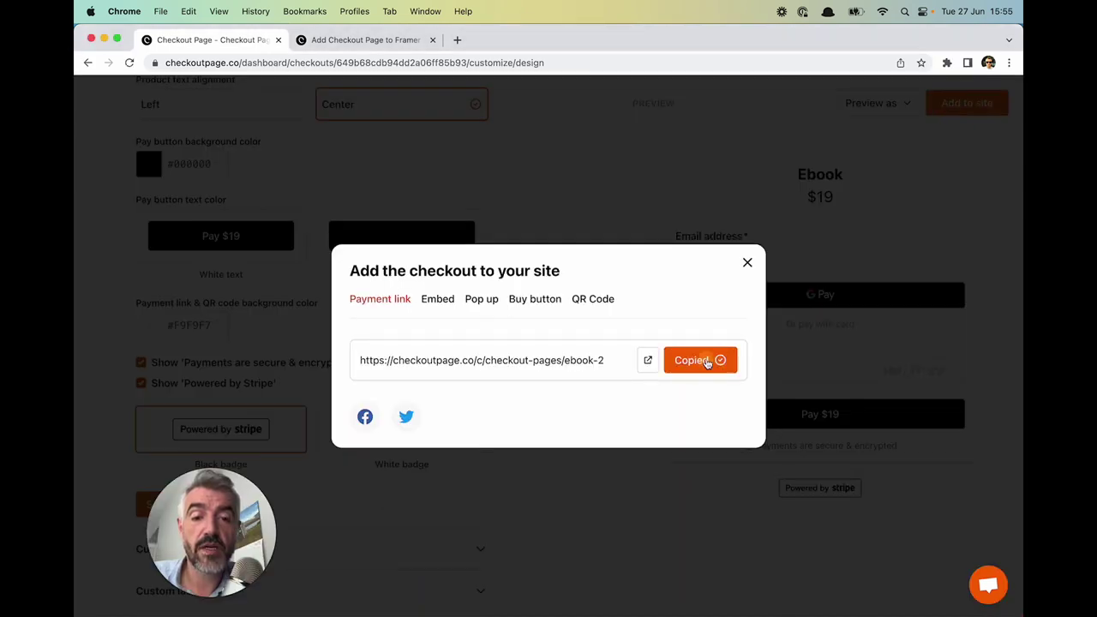
key(super+grave)
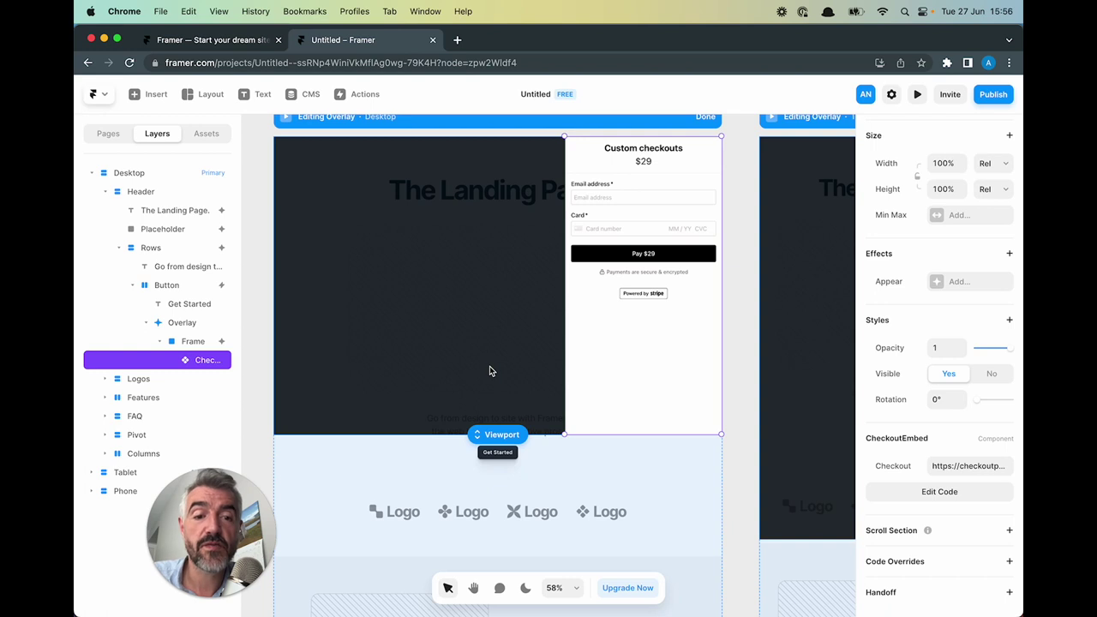
Paste the Ebook link into CheckoutEmbed's Checkout field, reload, and reopen the Get Started overlay
click(944, 464)
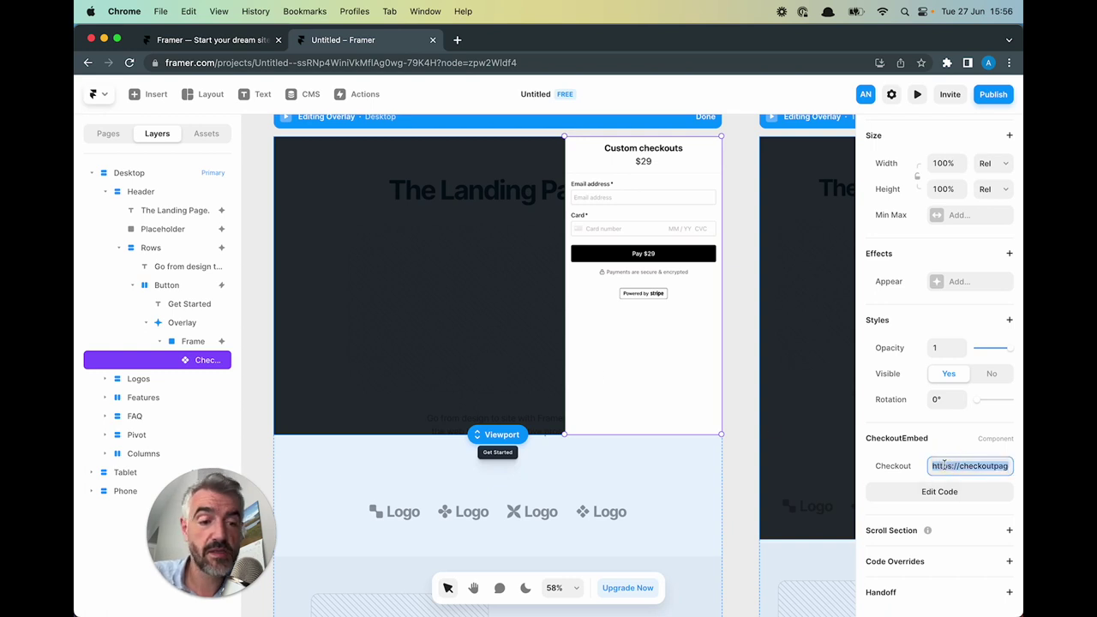
key(super+v)
key(Return)
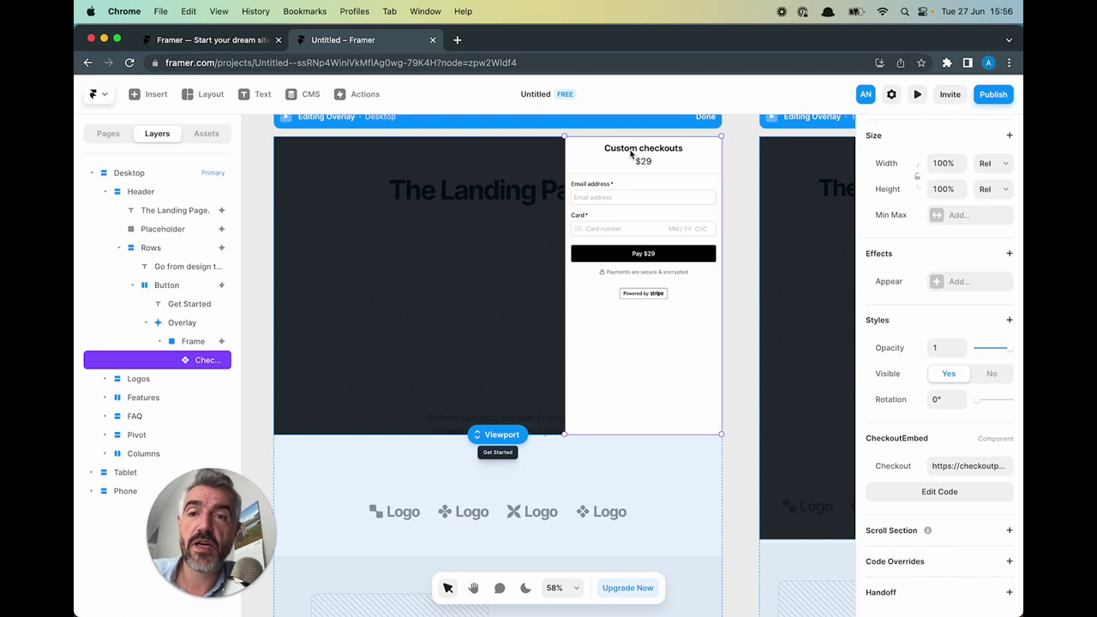
click(130, 63)
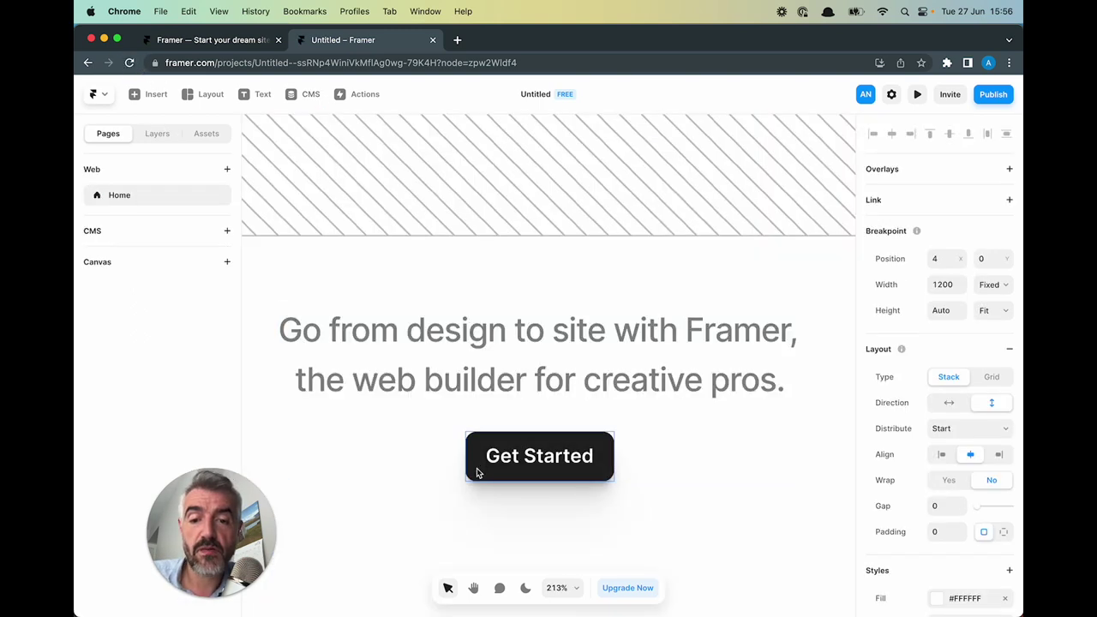
click(477, 472)
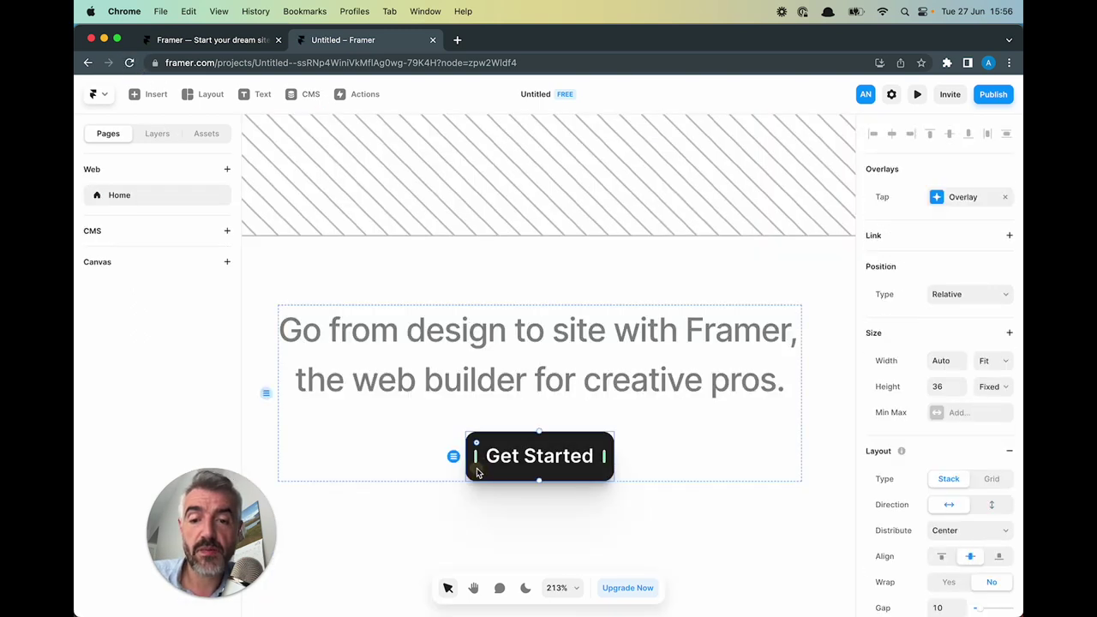
click(158, 135)
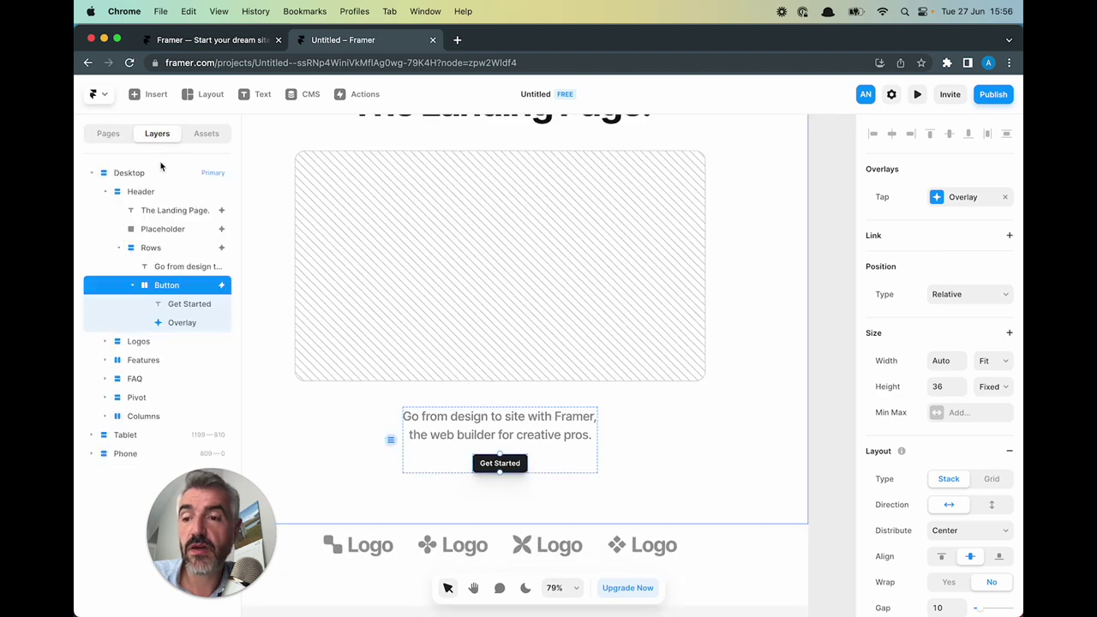
click(174, 321)
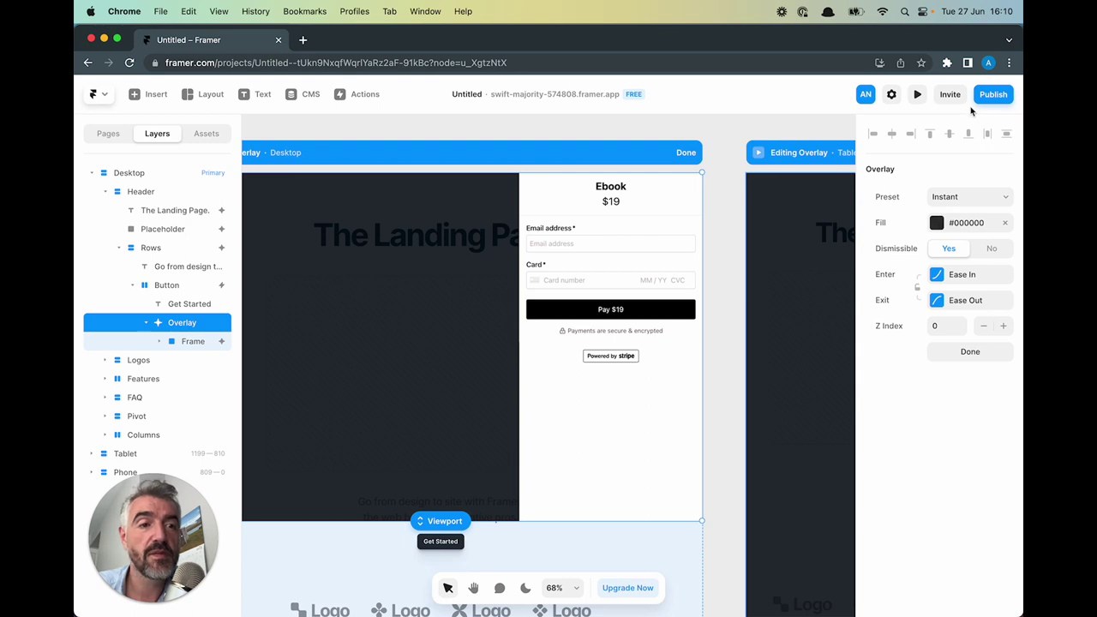
Publish the update and confirm the live Get Started button opens the $19 Ebook checkout
click(991, 96)
click(919, 211)
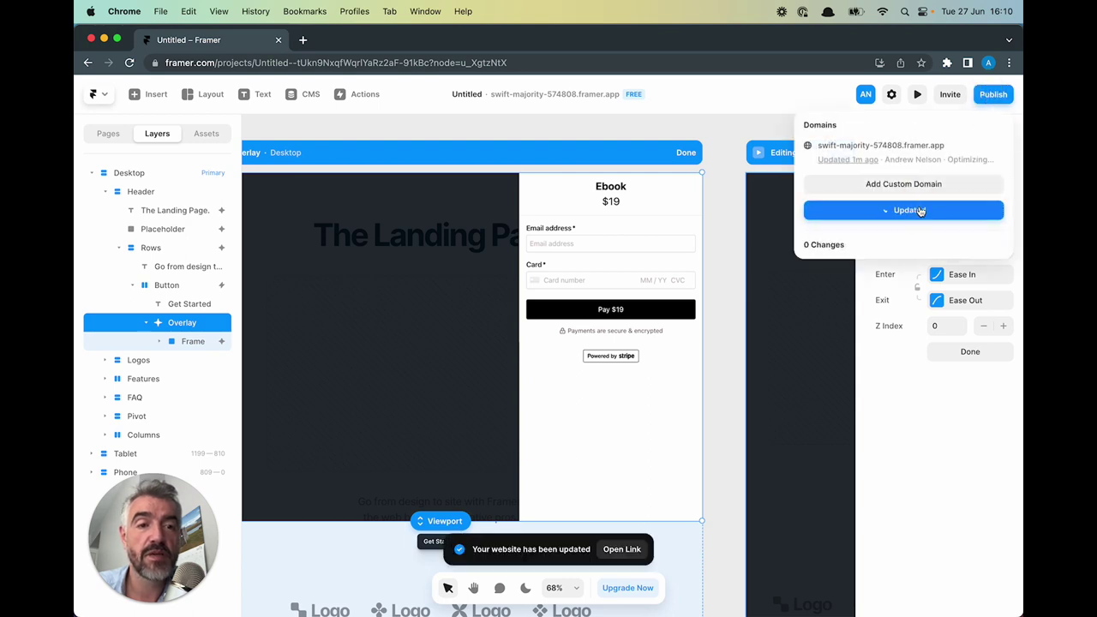
click(864, 146)
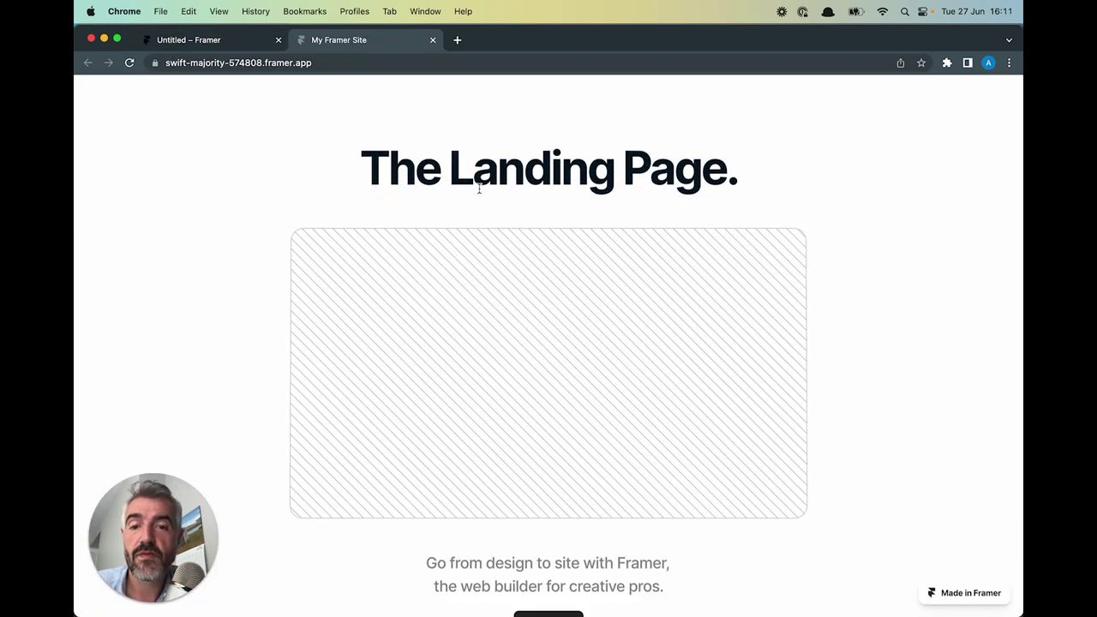
scroll(480, 189, down, 5)
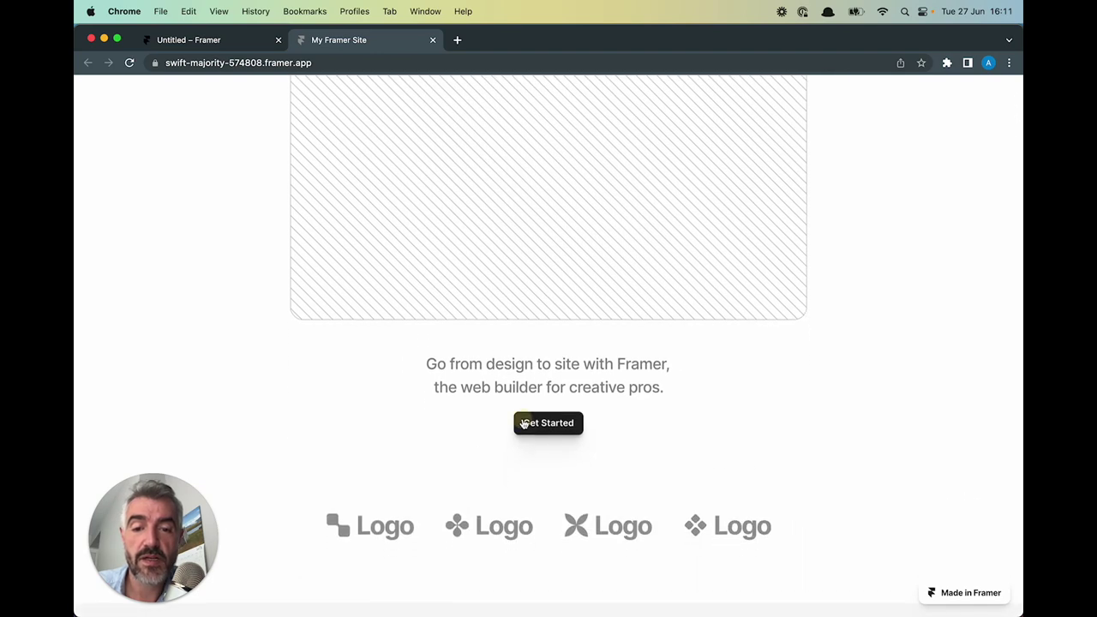
click(525, 424)
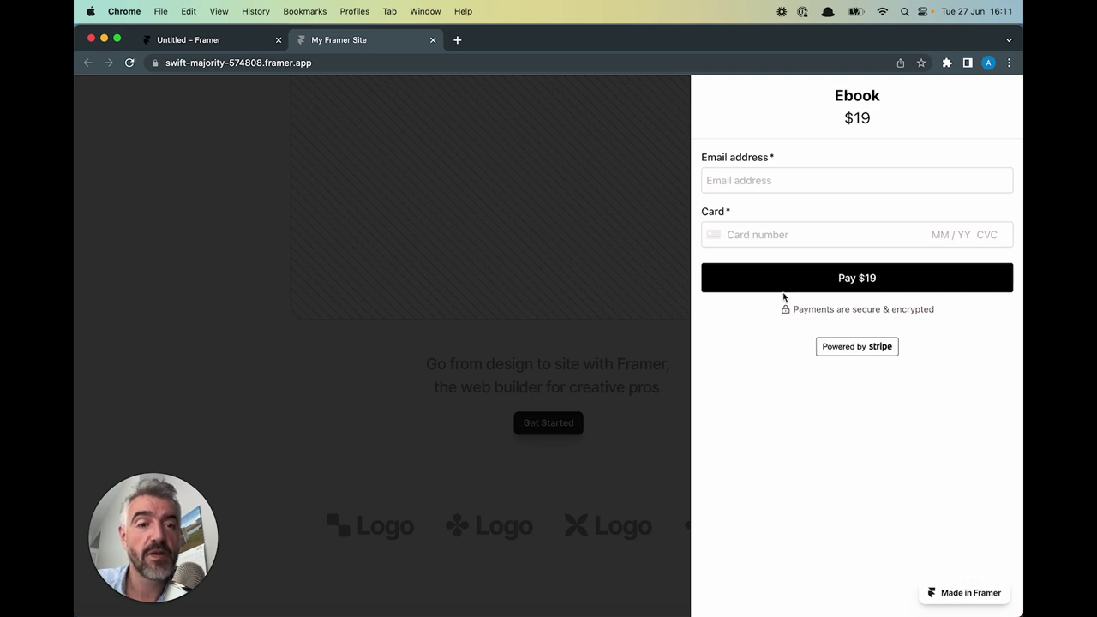
click(229, 450)
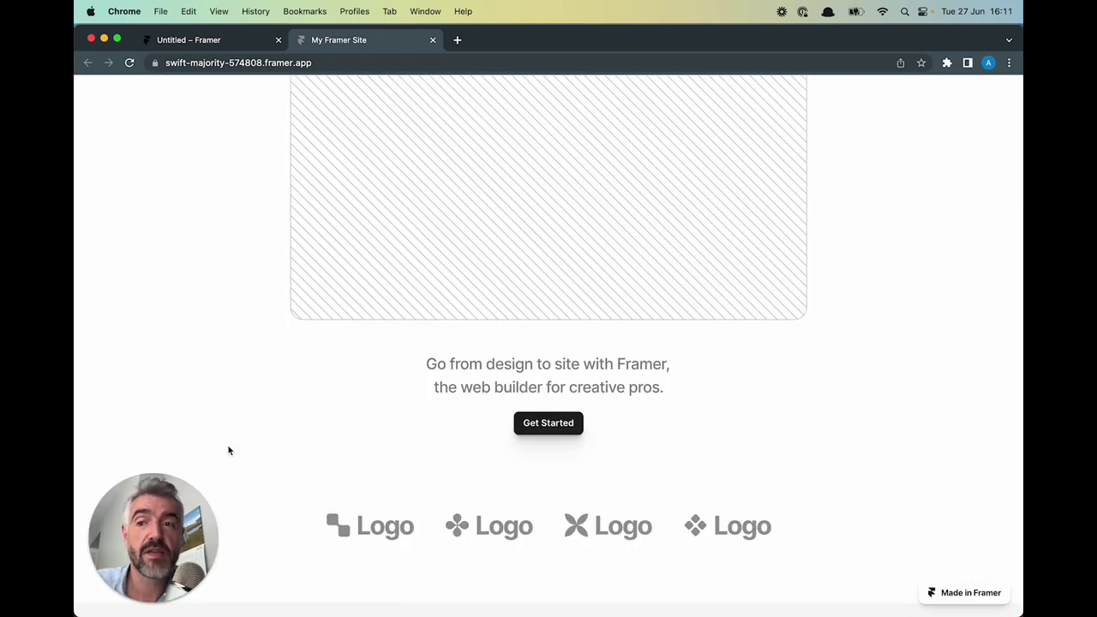
click(197, 41)
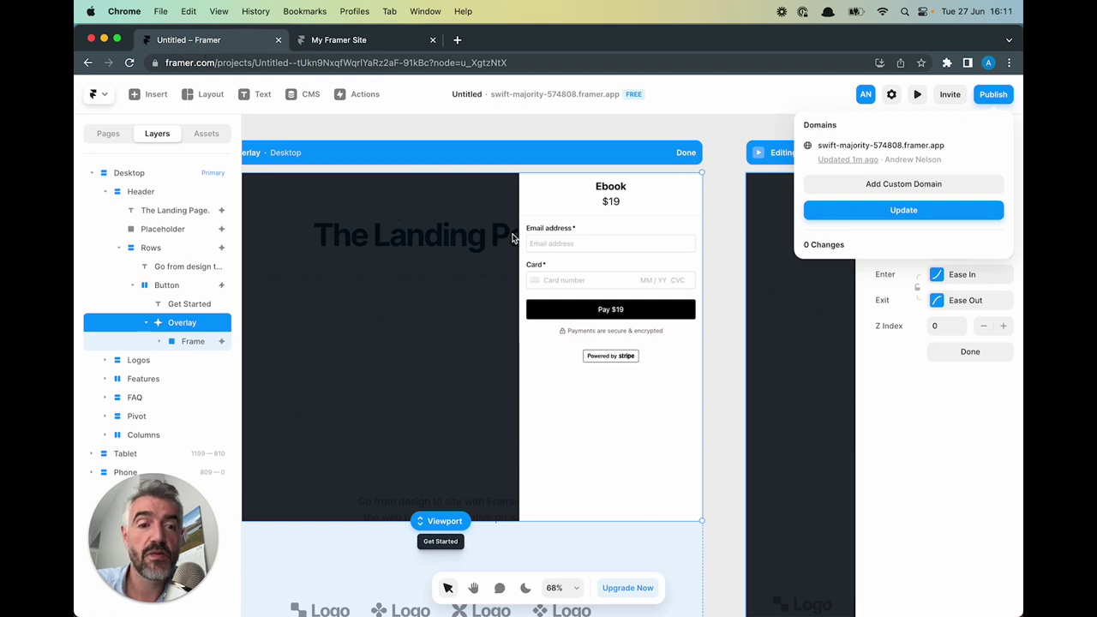
click(178, 323)
Pin the checkout frame to the overlay's left edge and give it a Slide In Left appear effect
click(177, 321)
click(193, 340)
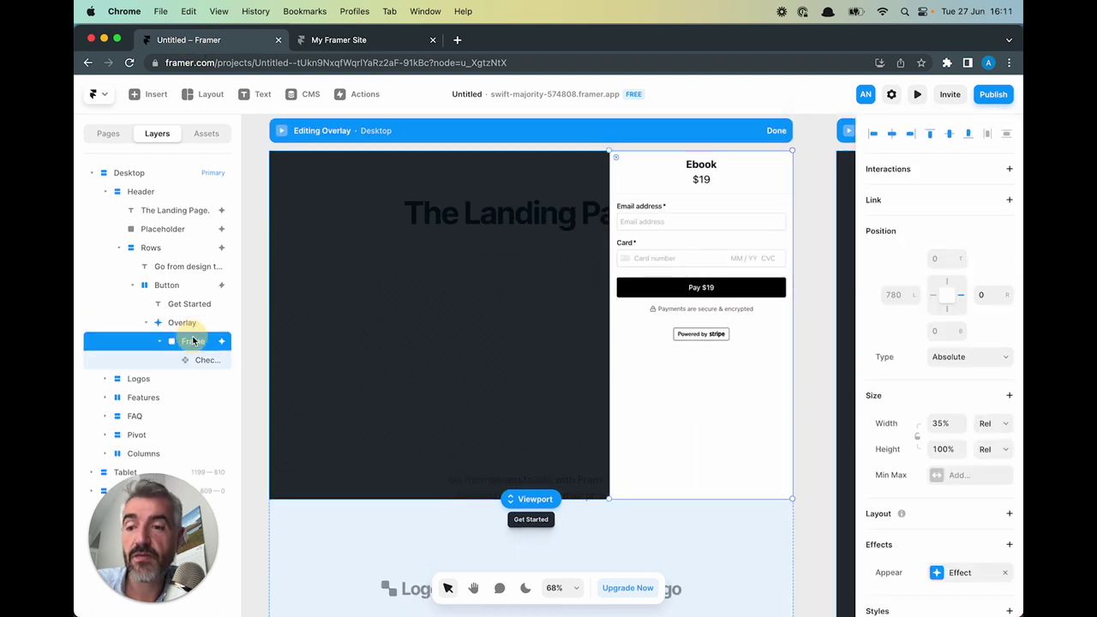
click(873, 134)
scroll(919, 309, down, 3)
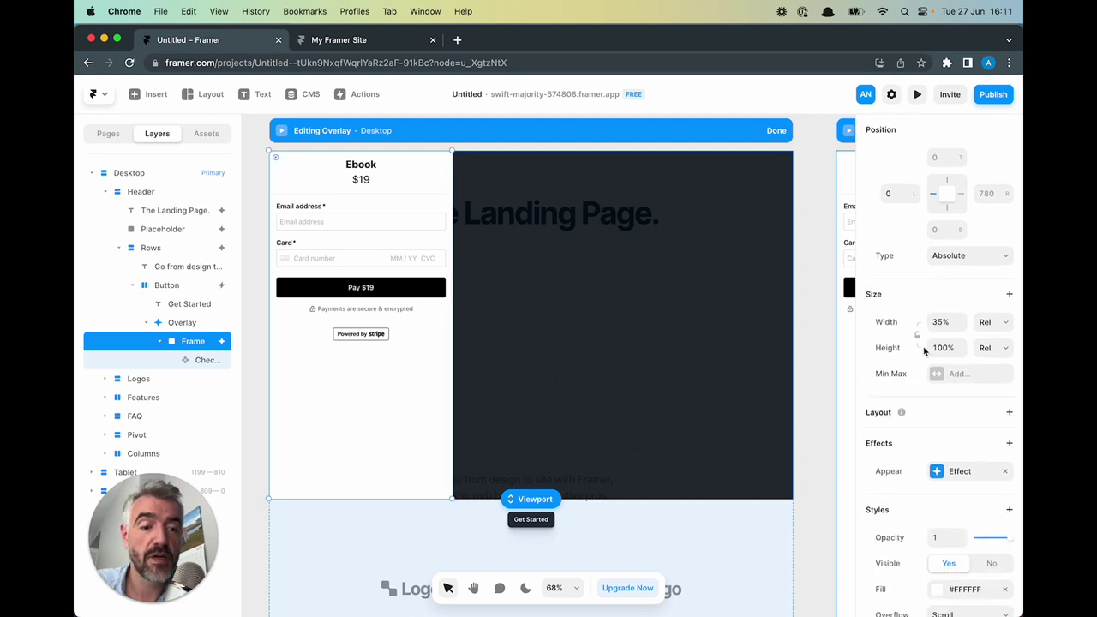
click(954, 470)
click(815, 532)
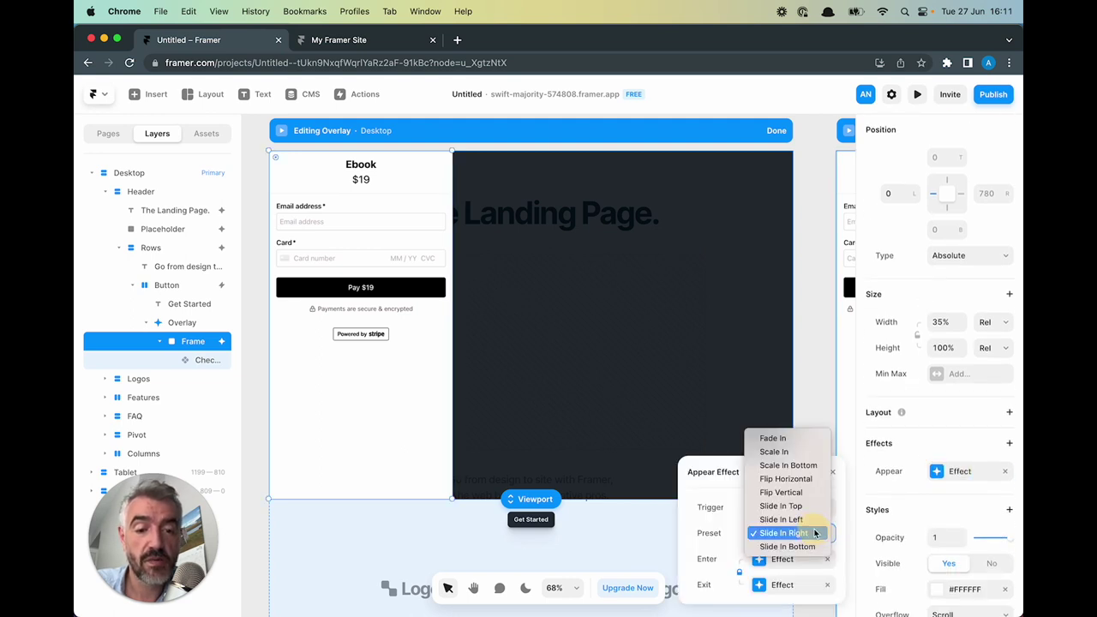
click(813, 519)
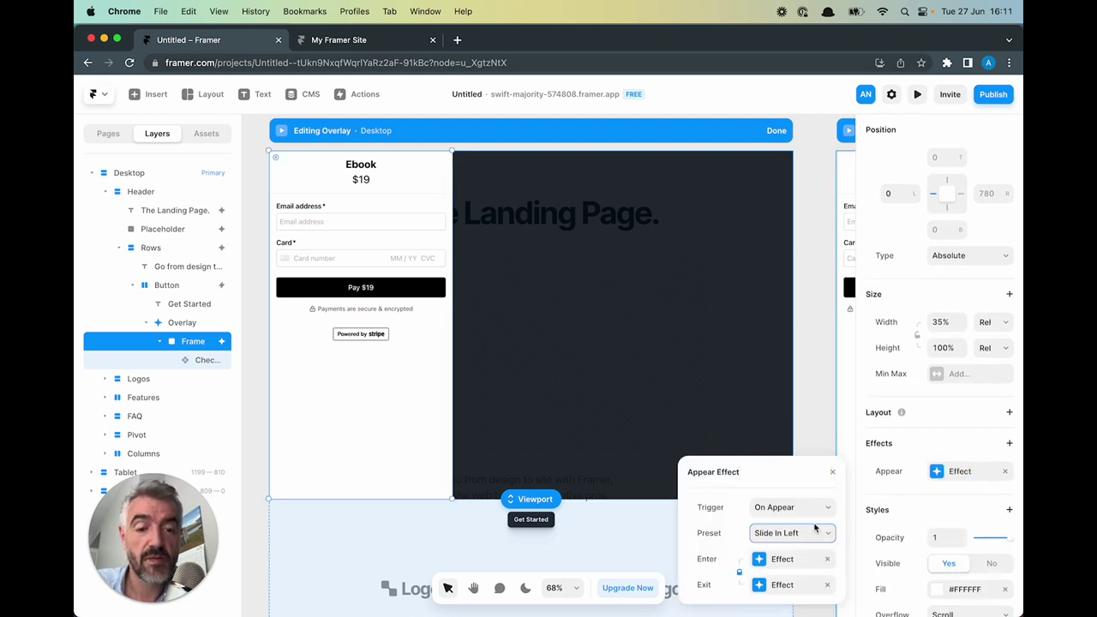
Publish the site update and switch to the live site tab
click(993, 95)
click(901, 211)
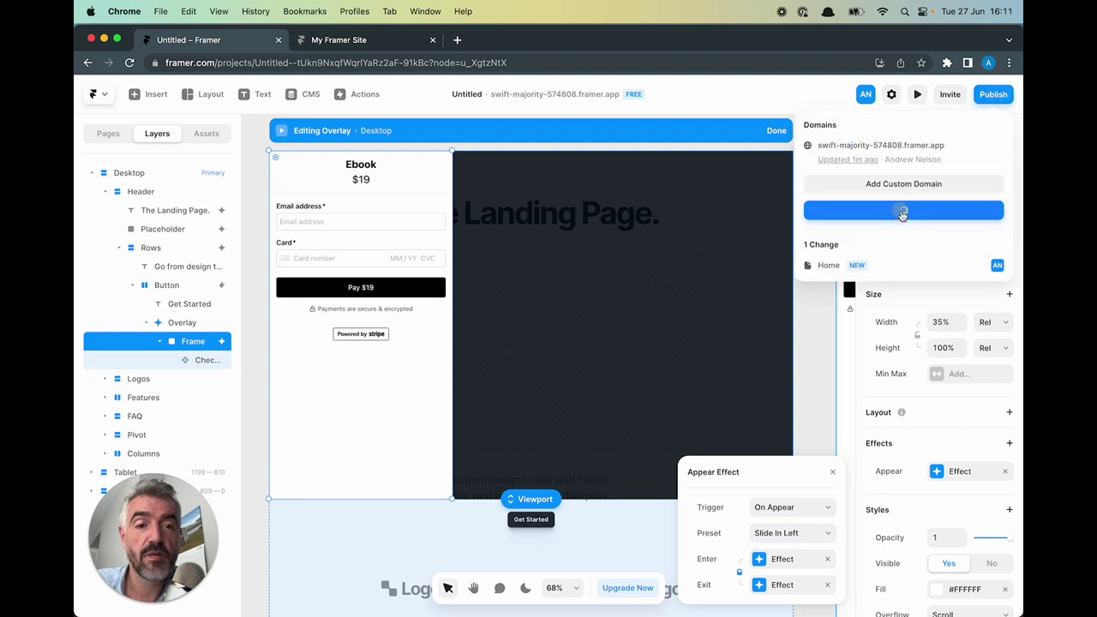
click(360, 39)
Reload the live site, open and close the Get Started checkout overlay, then return to Framer
click(383, 65)
key(Return)
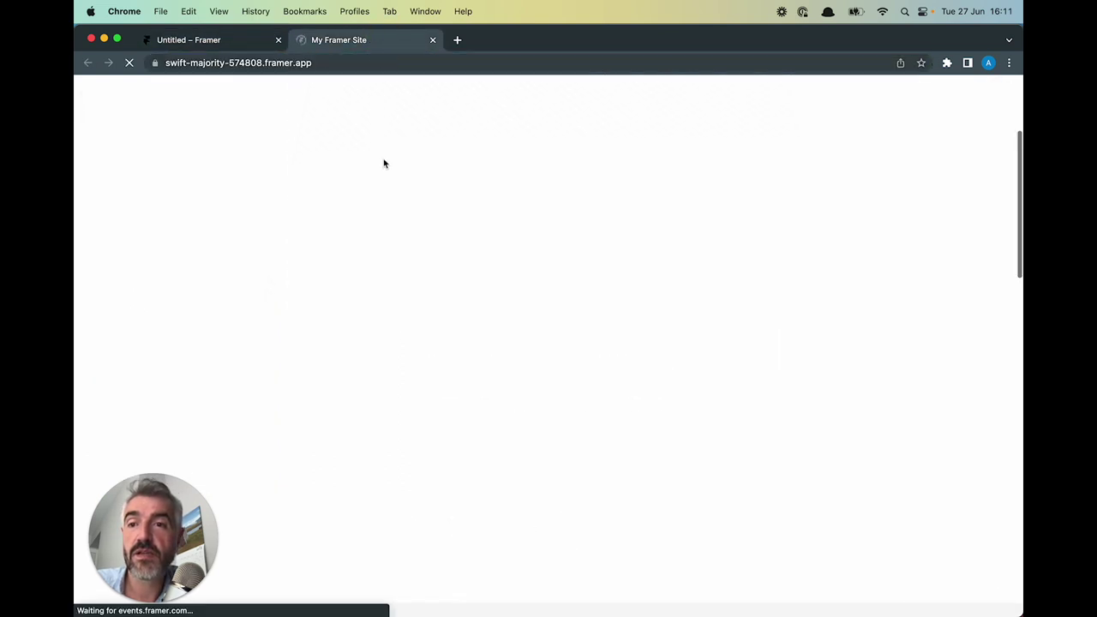
scroll(527, 368, down, 1)
click(526, 370)
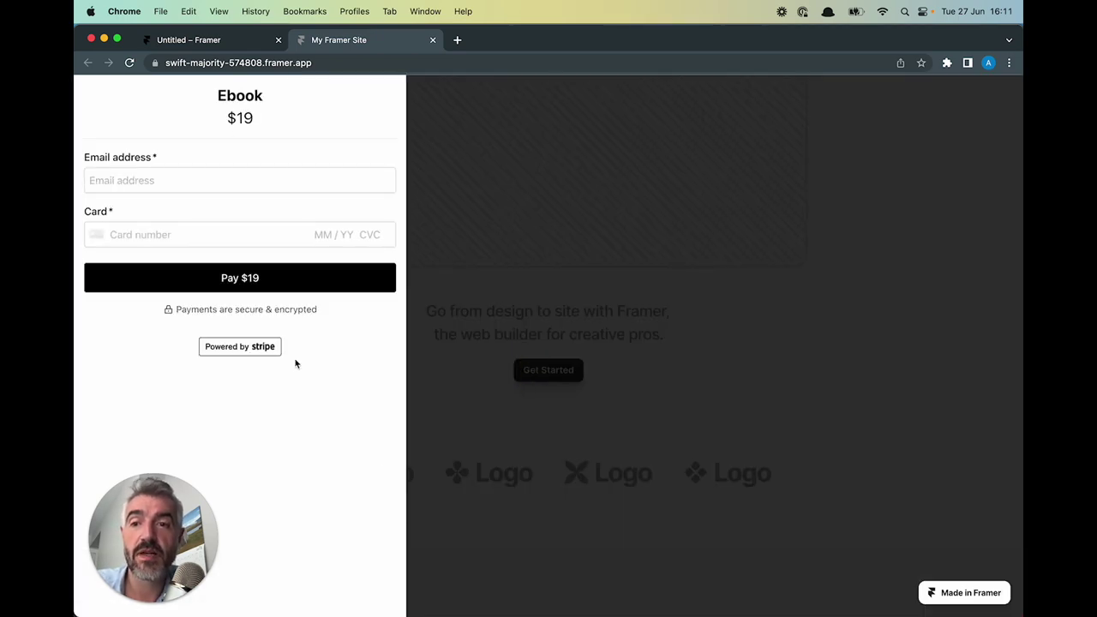
key(Escape)
click(233, 39)
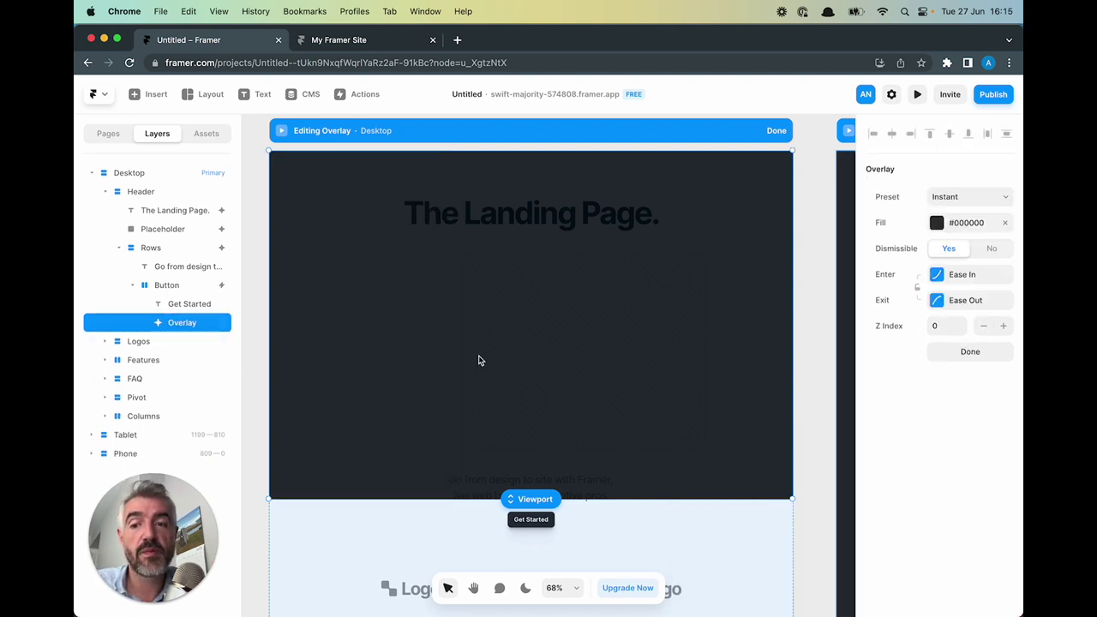
Draw a two-column Columns block over the overlay and centre it horizontally and vertically
click(206, 94)
click(214, 197)
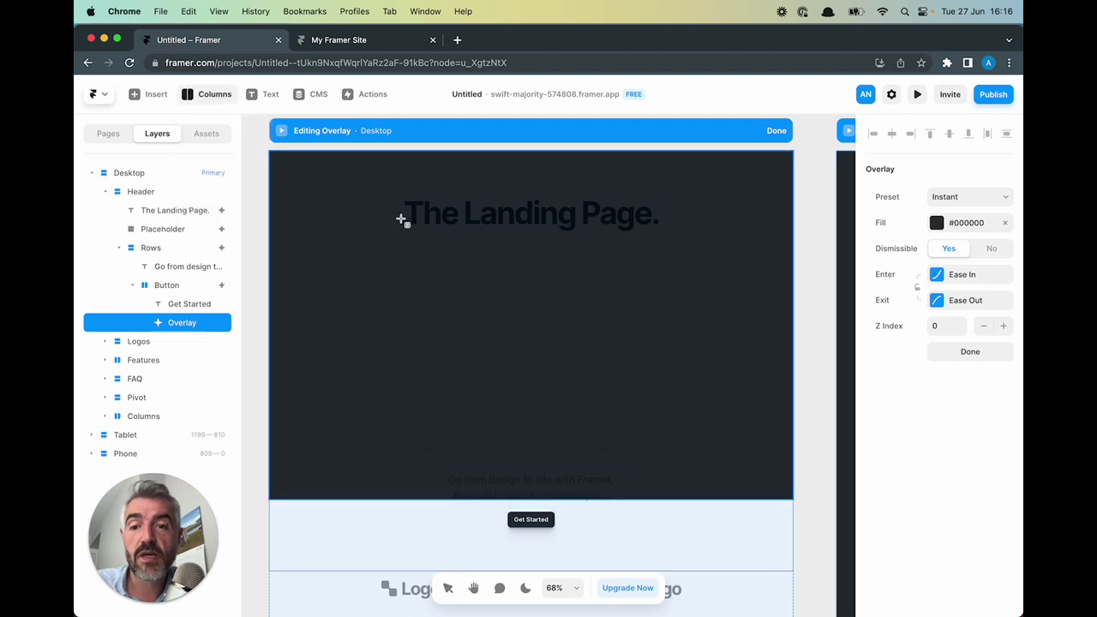
drag(399, 214, 658, 421)
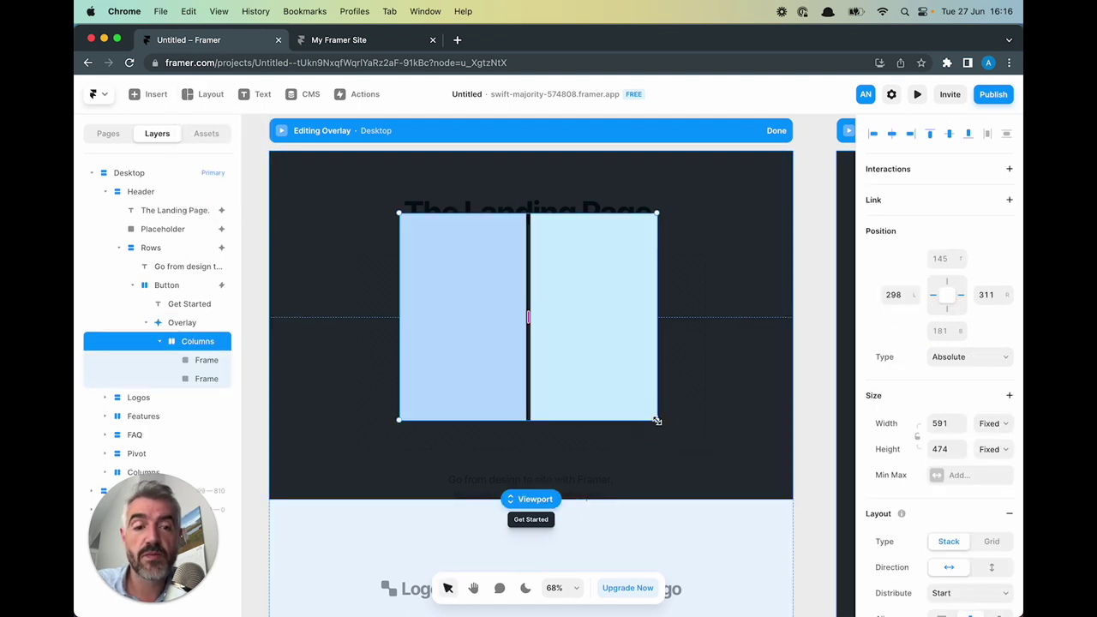
click(893, 134)
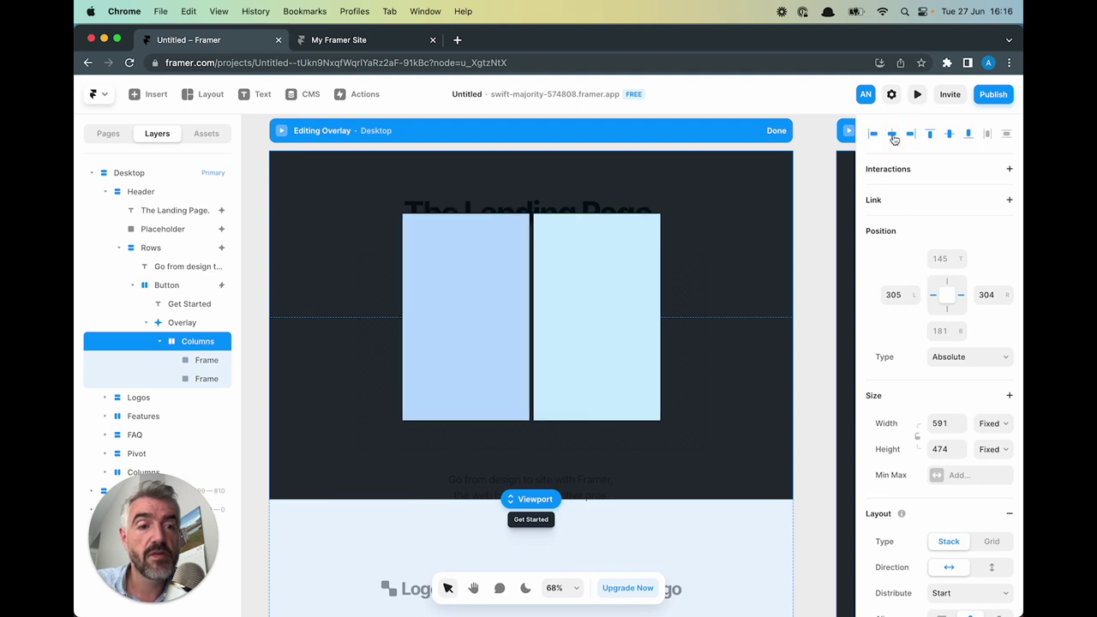
click(949, 135)
Size the columns block to 640 × 480 with a 0 gap between columns
scroll(946, 229, down, 4)
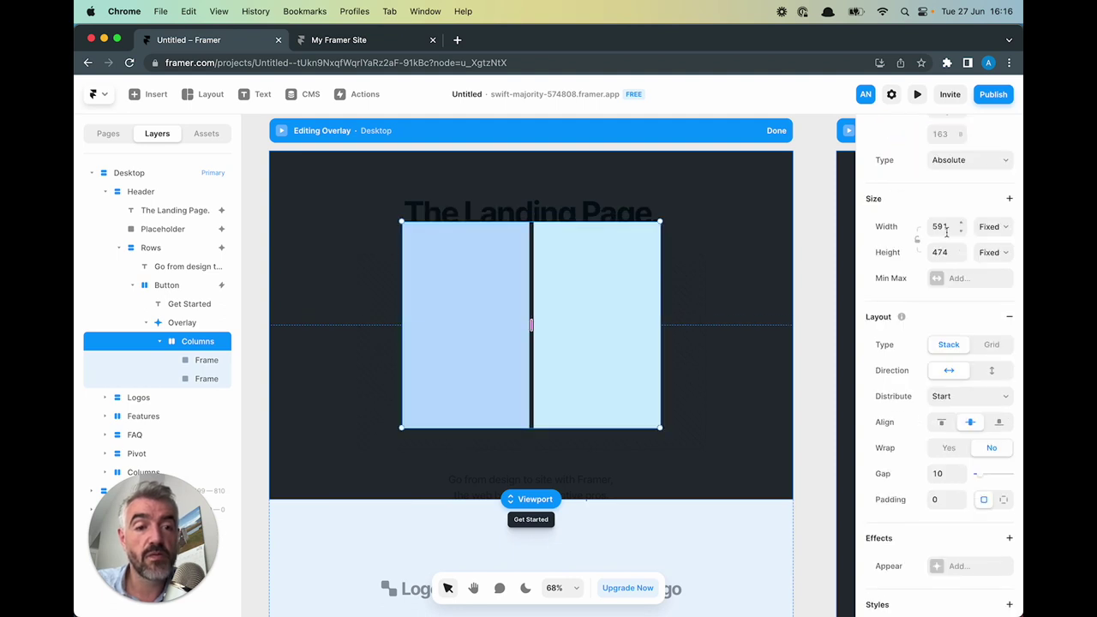
click(947, 228)
text(640)
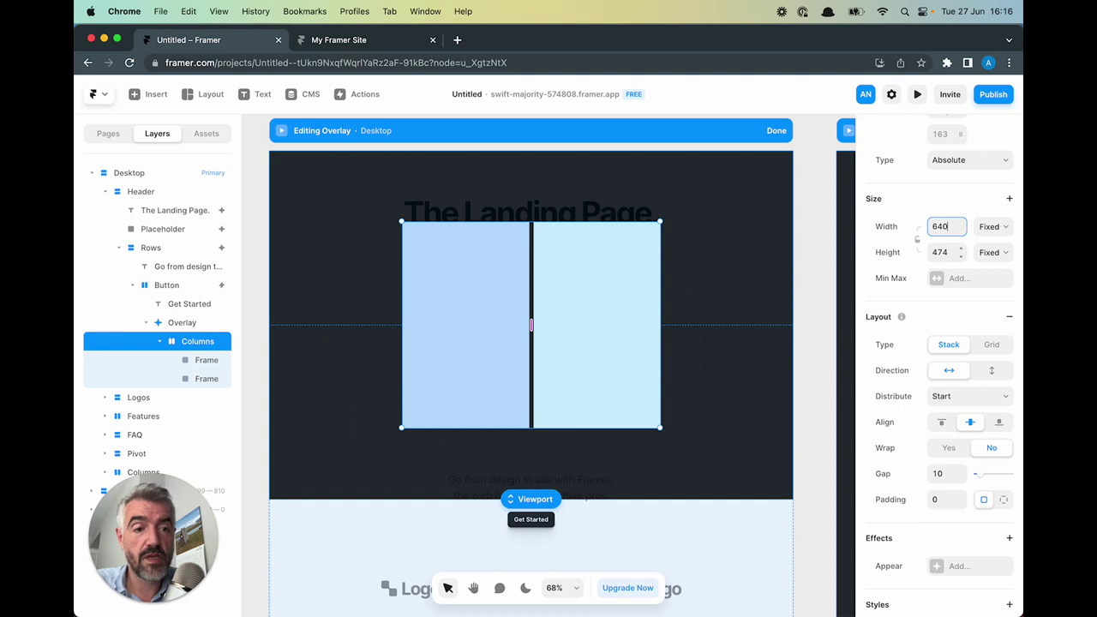
key(Tab)
click(948, 247)
text(4)
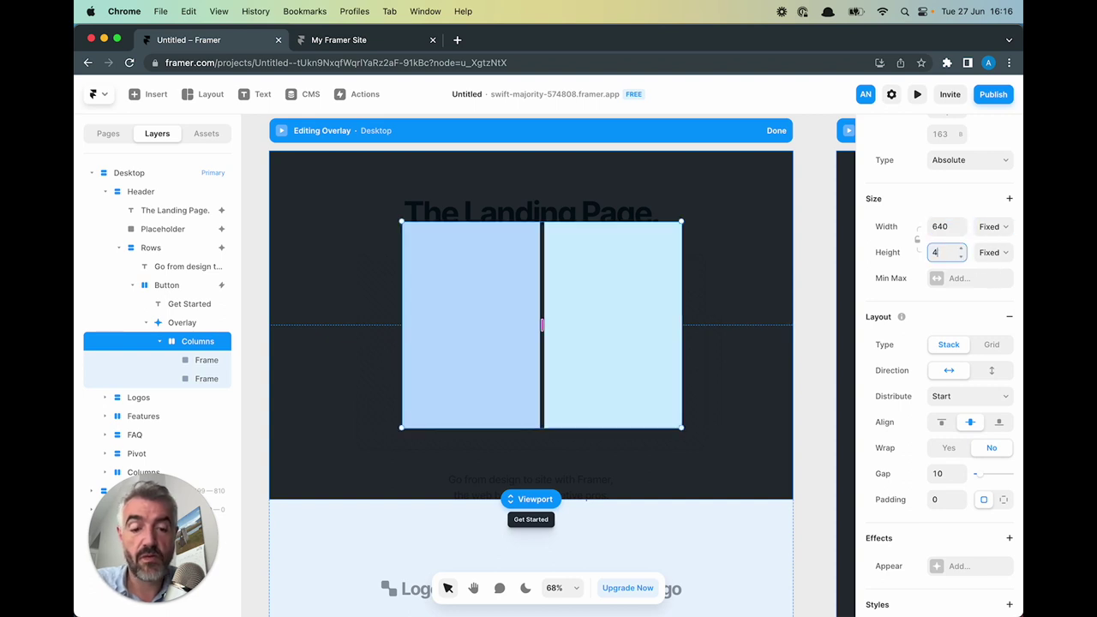
text(80)
key(Return)
click(946, 473)
text(0)
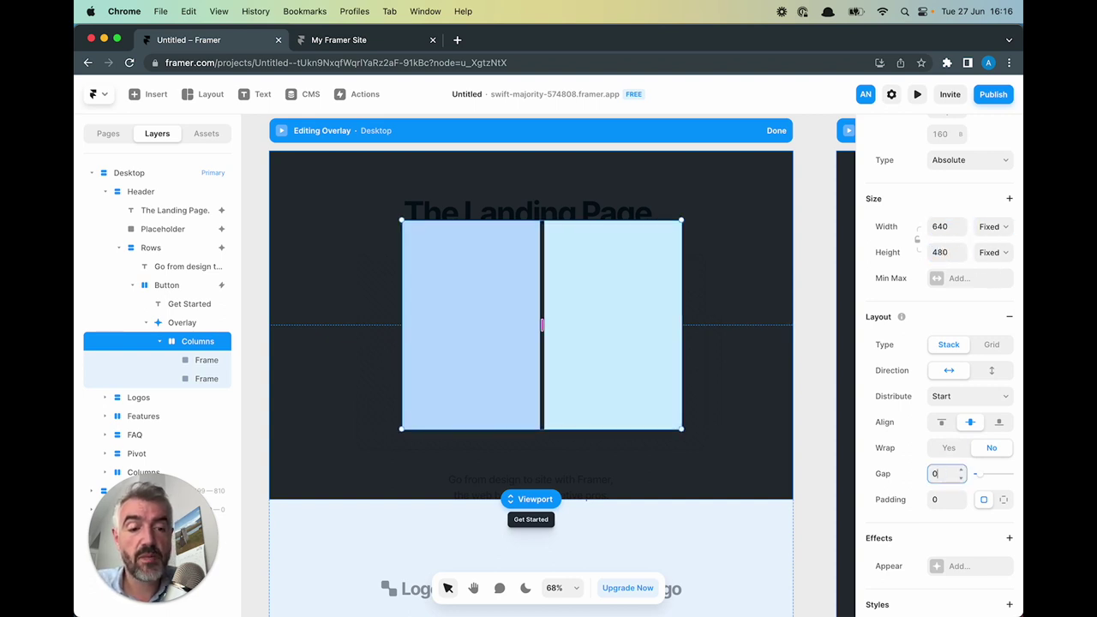
Give the columns block a Slide In Bottom appear effect and Scroll overflow
scroll(874, 502, down, 2)
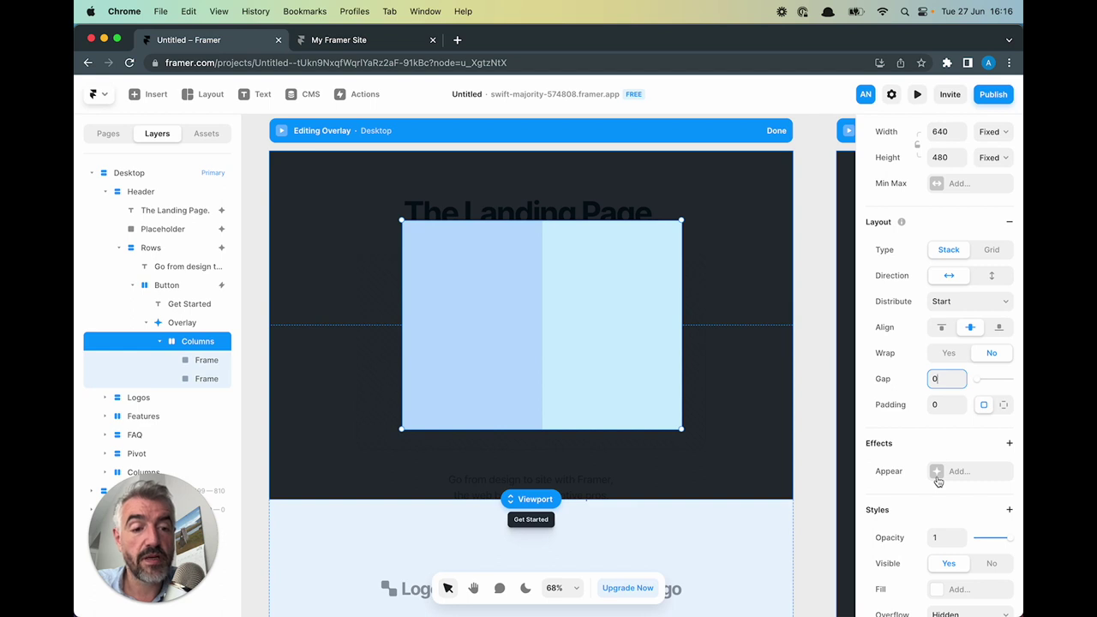
click(938, 472)
click(956, 471)
click(789, 533)
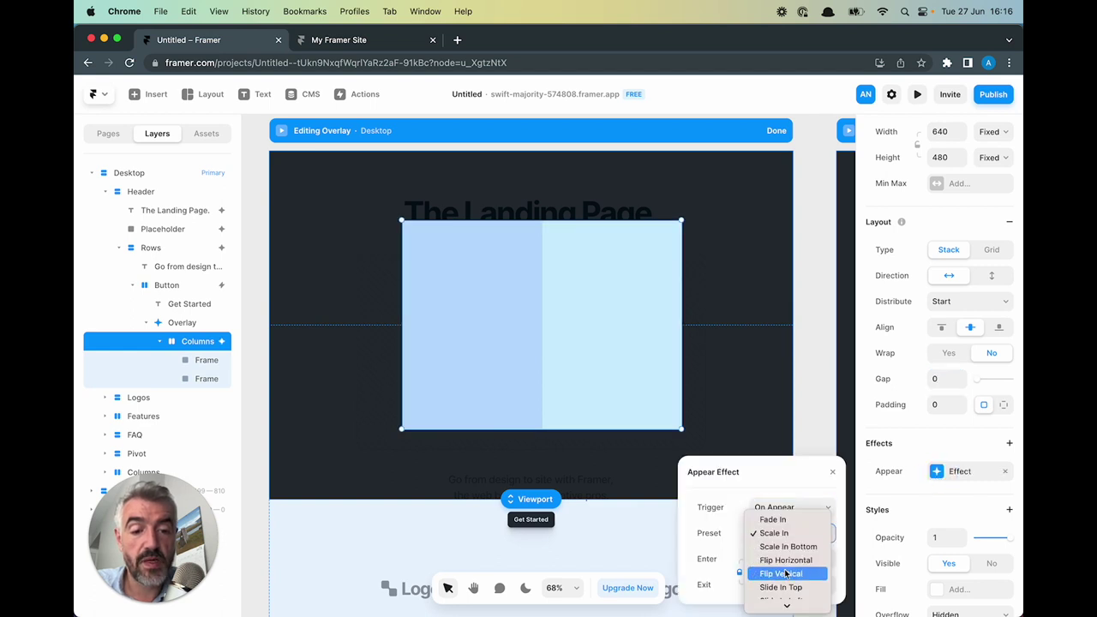
click(780, 598)
scroll(934, 386, down, 5)
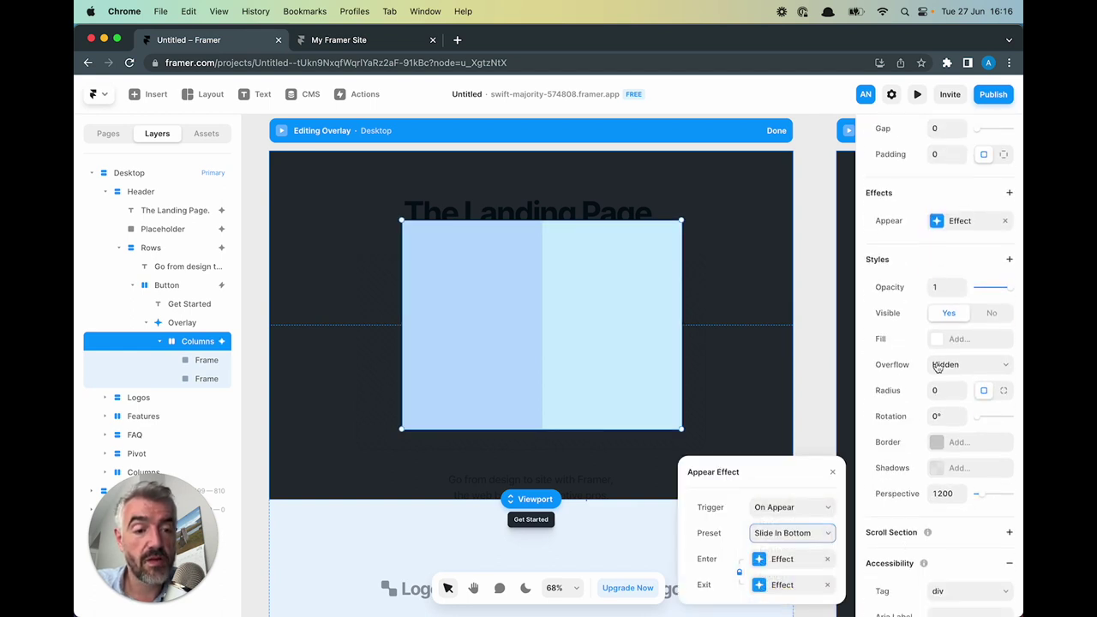
click(937, 366)
click(935, 390)
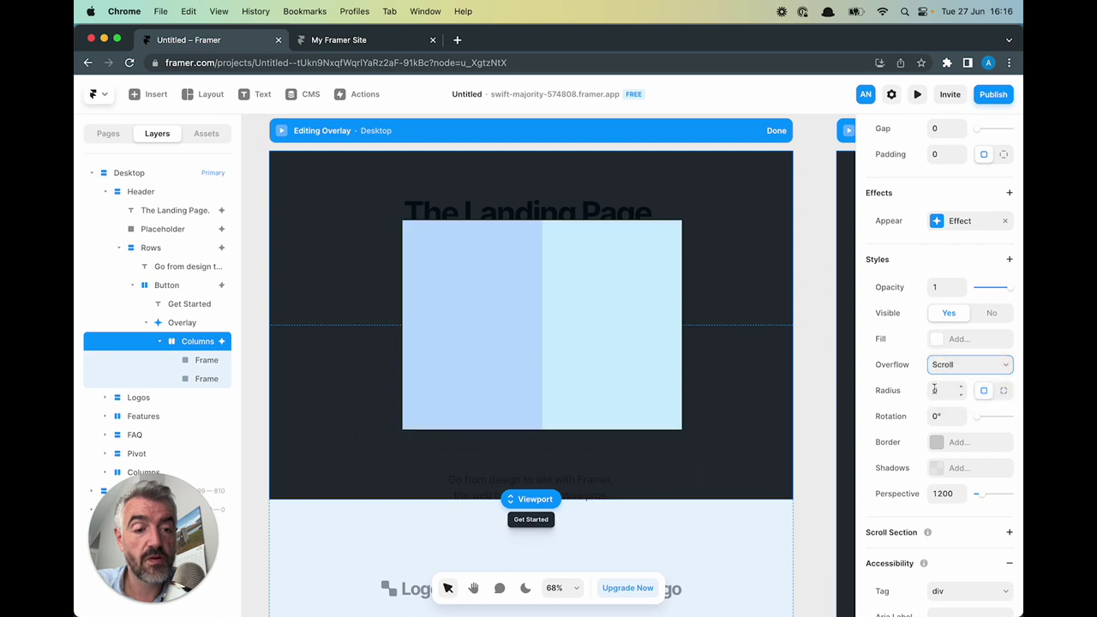
scroll(934, 390, up, 5)
Try a white fill on the left column frame, then undo it
click(204, 361)
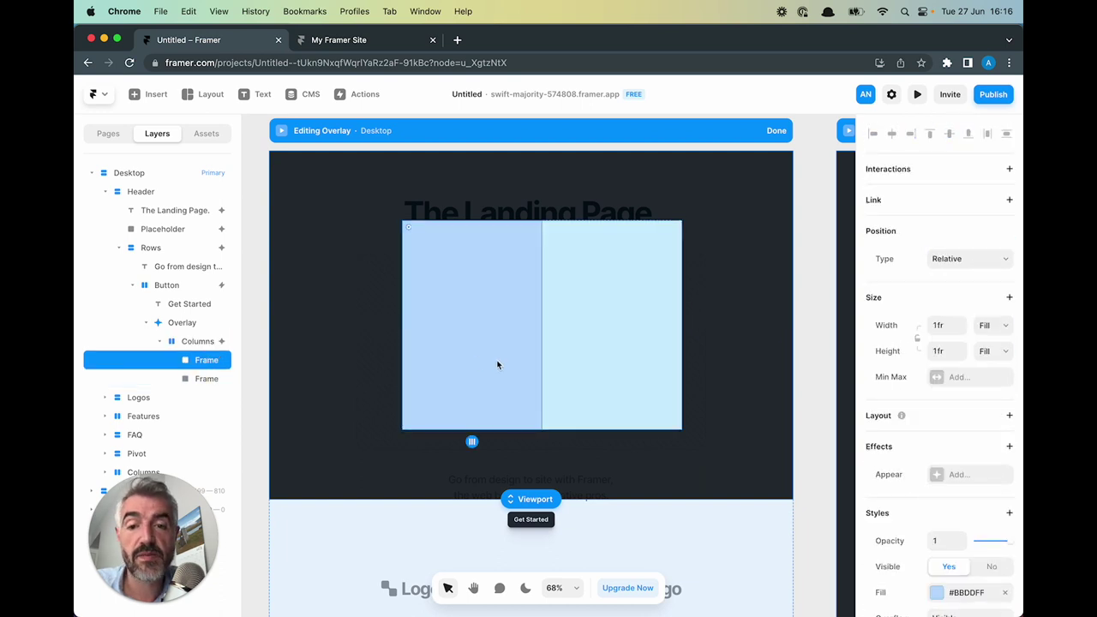
scroll(935, 385, down, 4)
click(937, 411)
drag(733, 442, 666, 372)
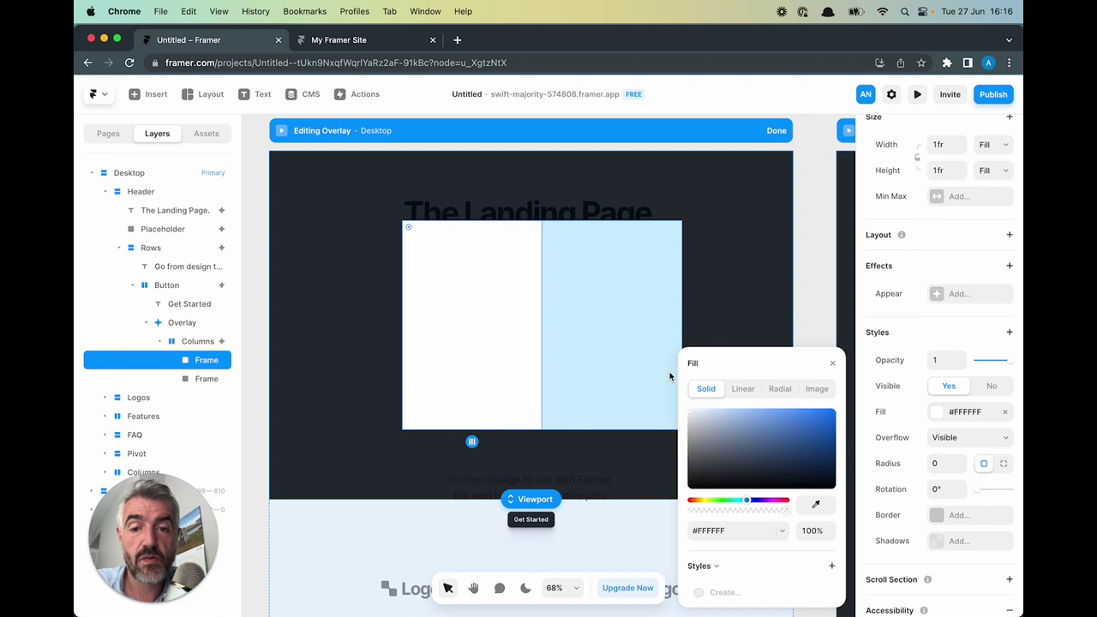
key(super+z)
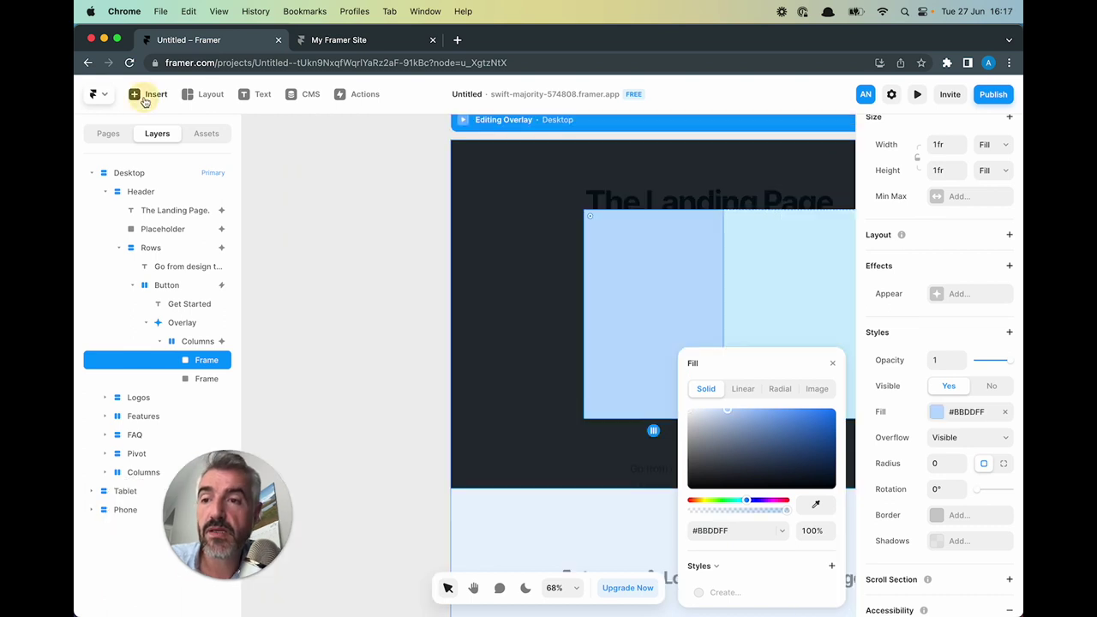
Insert an image frame into the left column, aligned to its top and right edges
click(144, 95)
mouse_move(216, 394)
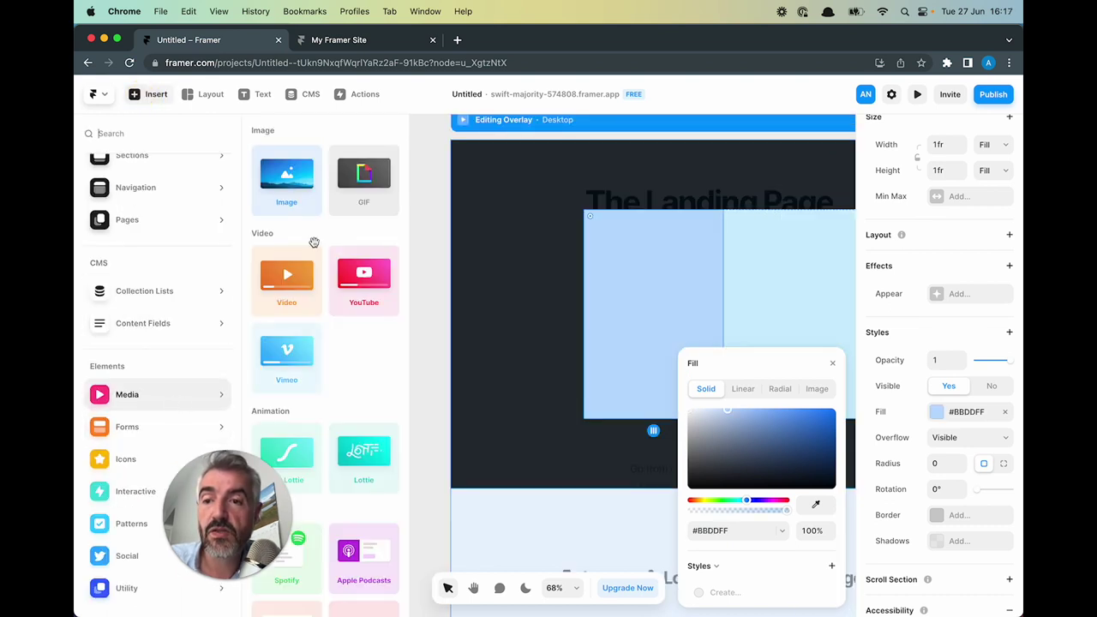
click(292, 190)
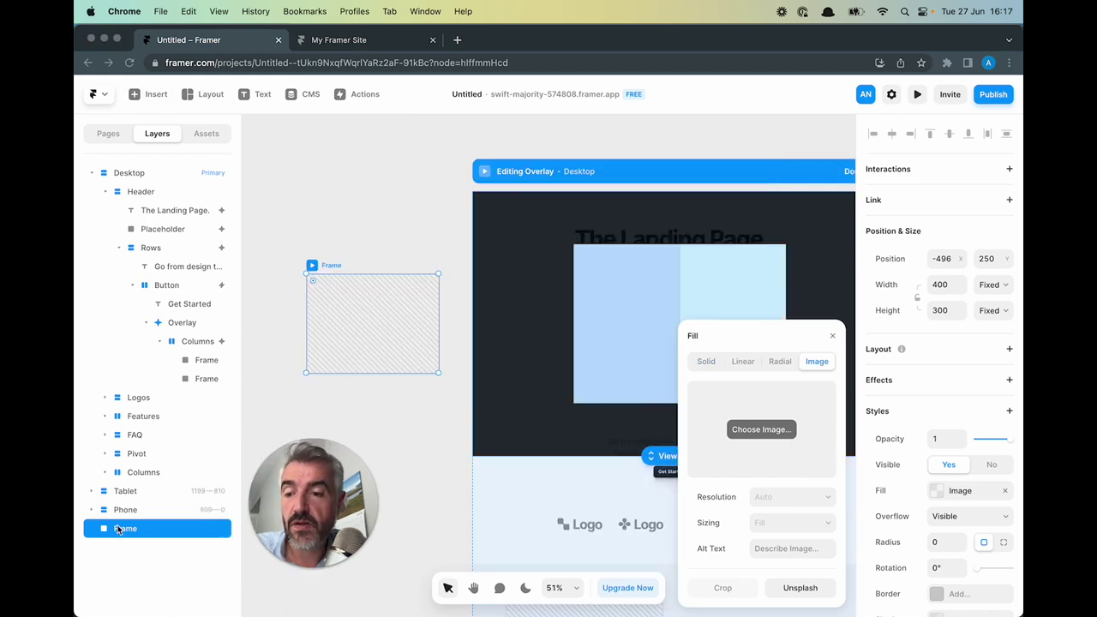
drag(118, 529, 199, 362)
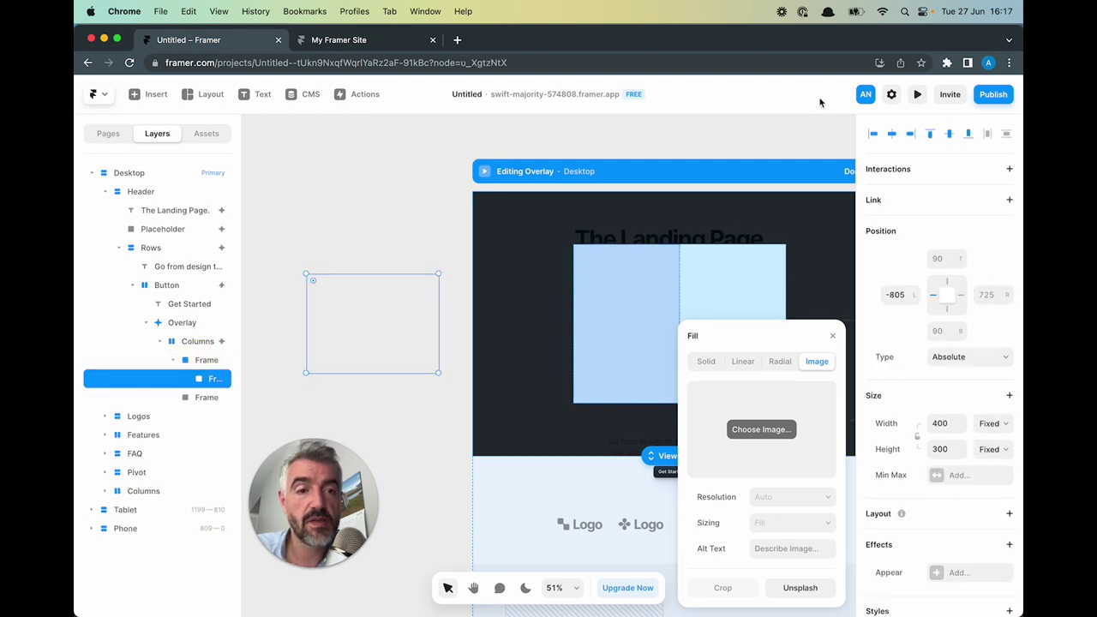
click(929, 133)
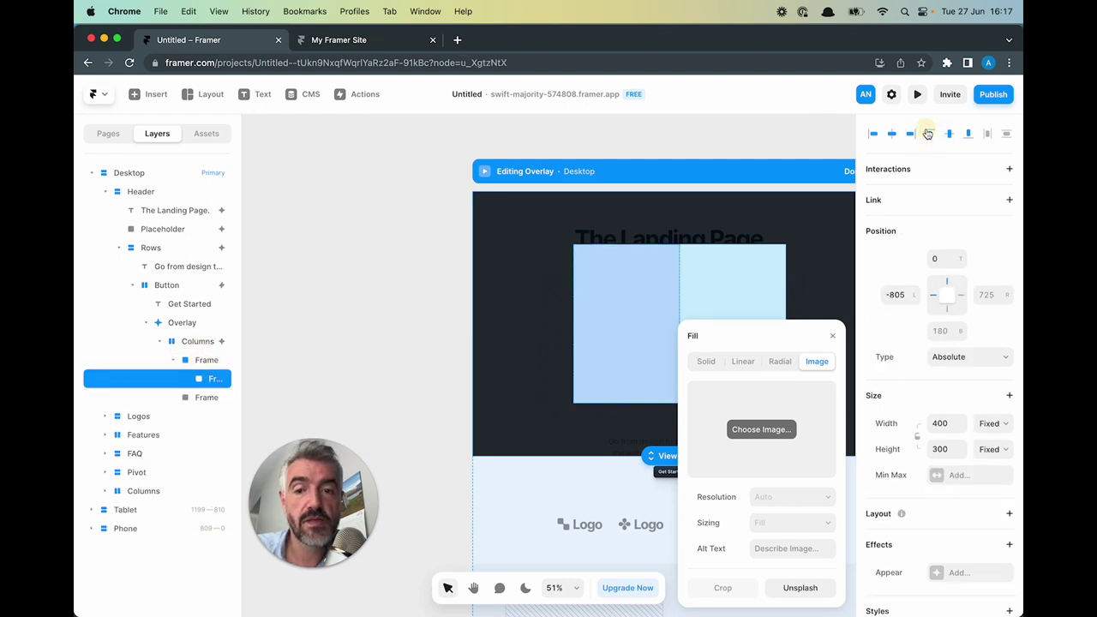
click(911, 134)
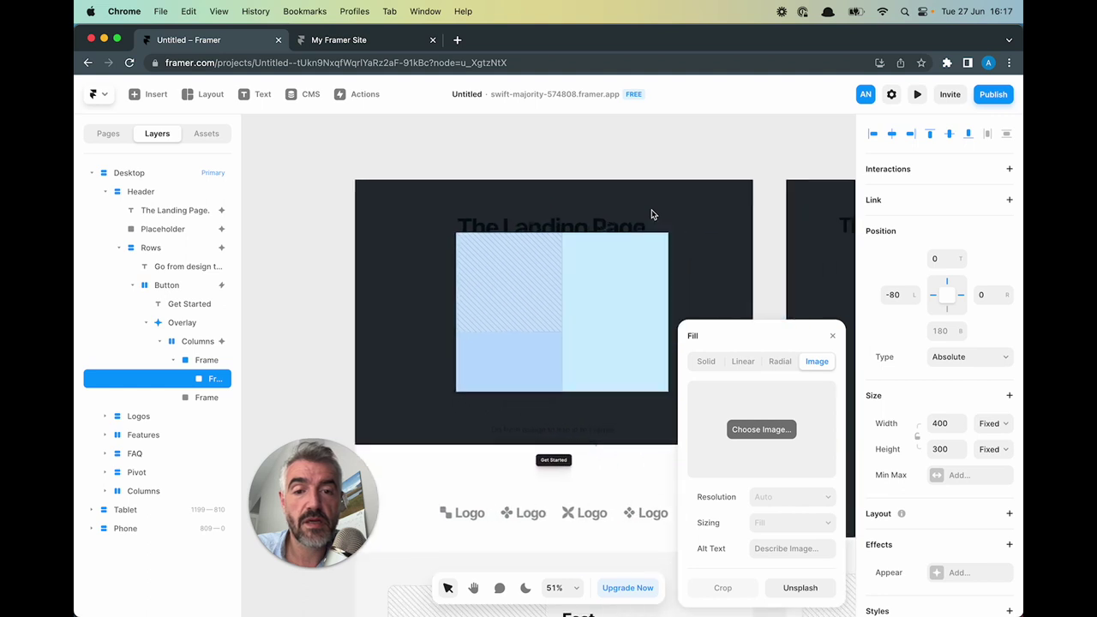
Make the image's width and height 100% relative to the column
click(995, 423)
click(991, 437)
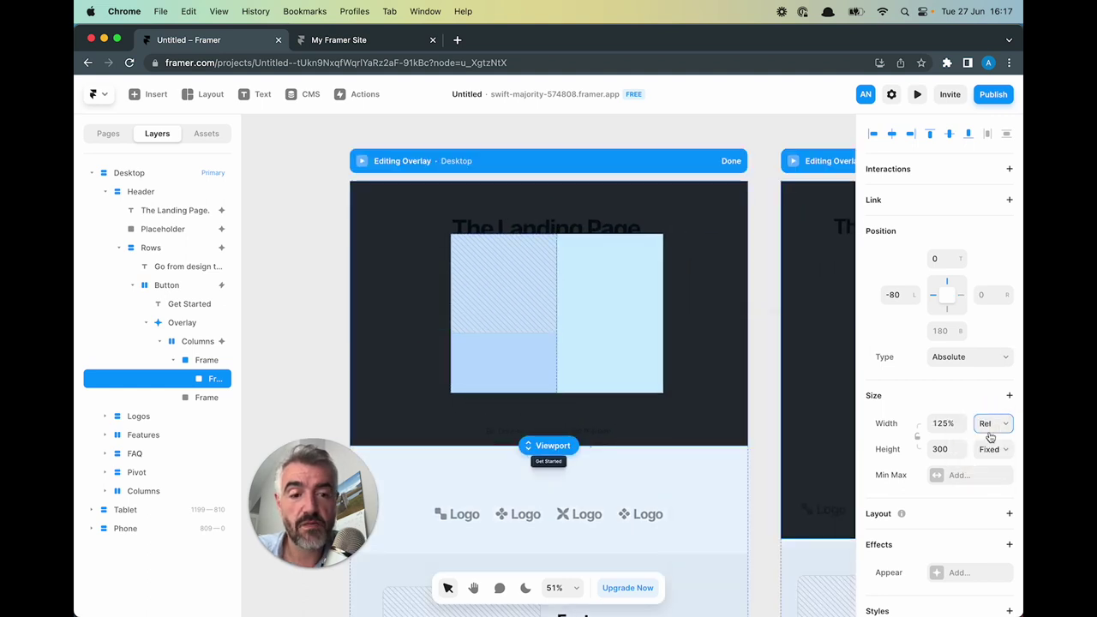
click(943, 423)
text(100)
key(Return)
click(992, 450)
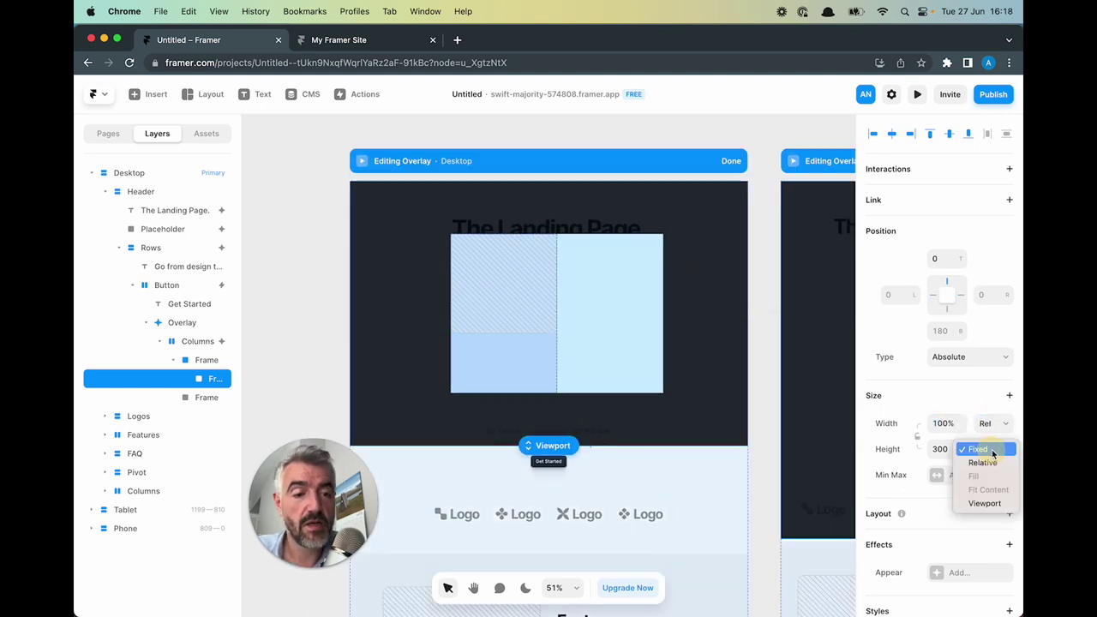
click(983, 463)
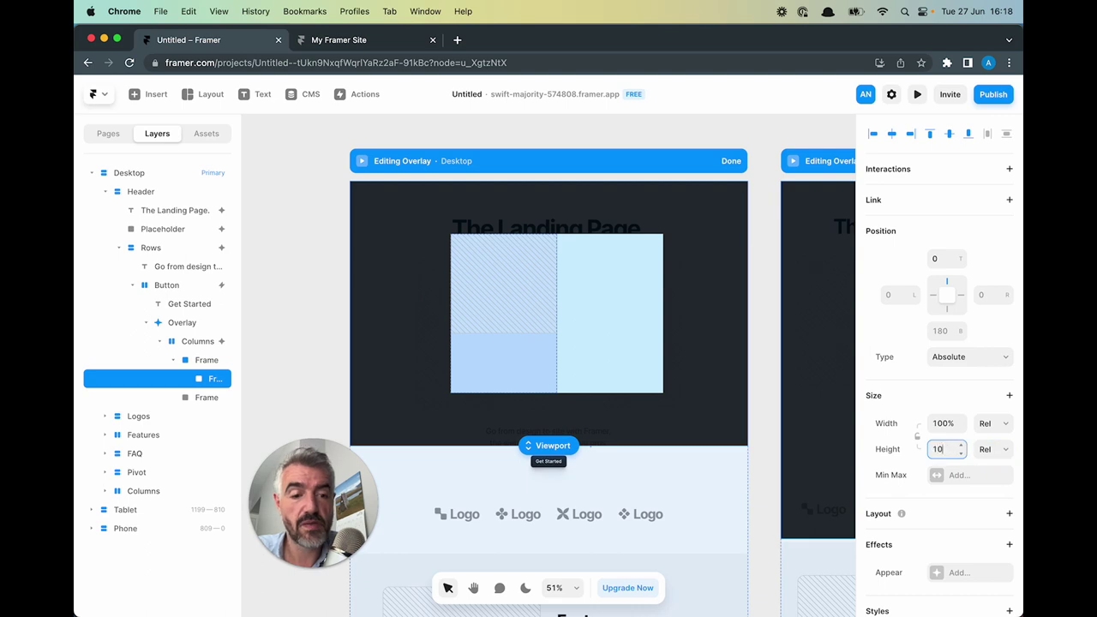
scroll(943, 448, down, 5)
Fill the image with the peach picture from the Pictures folder
click(937, 319)
click(967, 319)
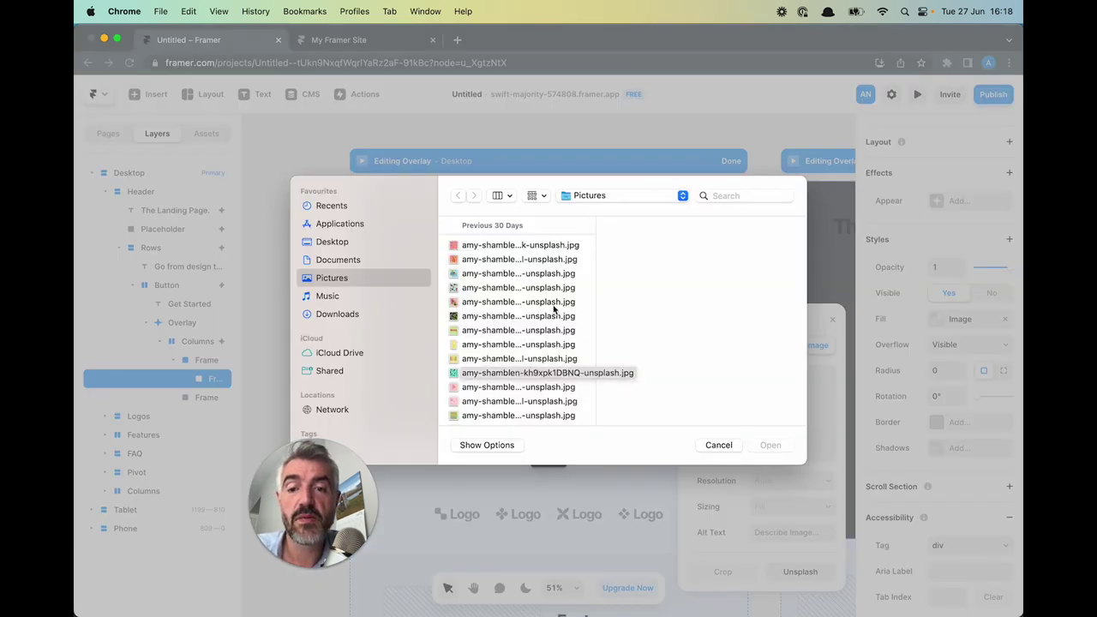
scroll(540, 334, down, 1)
click(534, 330)
key(Up)
key(Up)
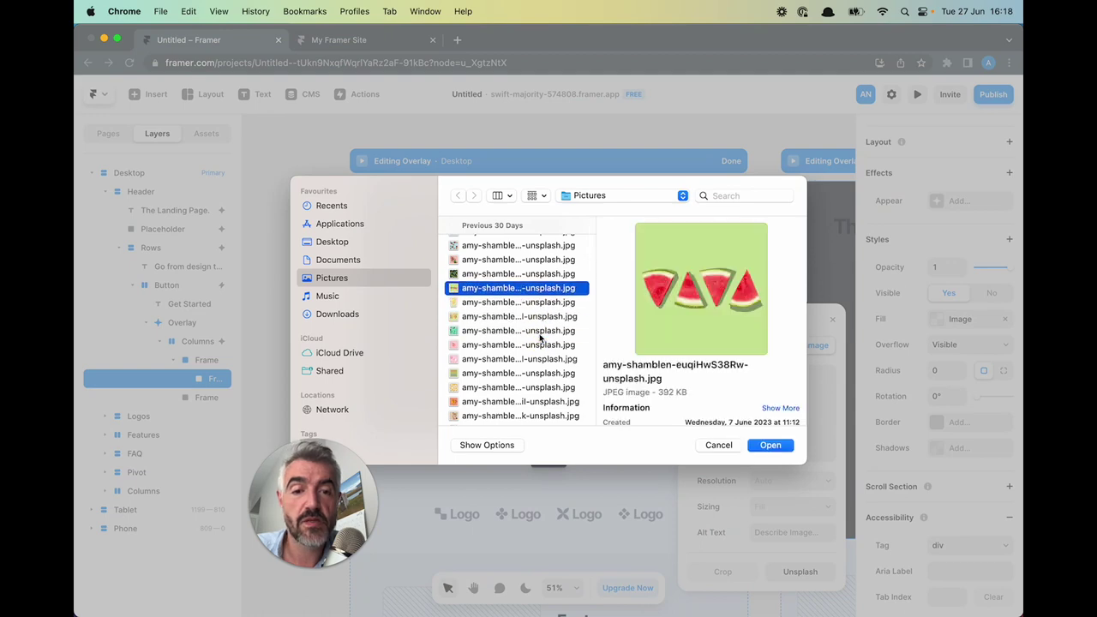
key(Up)
key(Up)
key(Up)
key(Return)
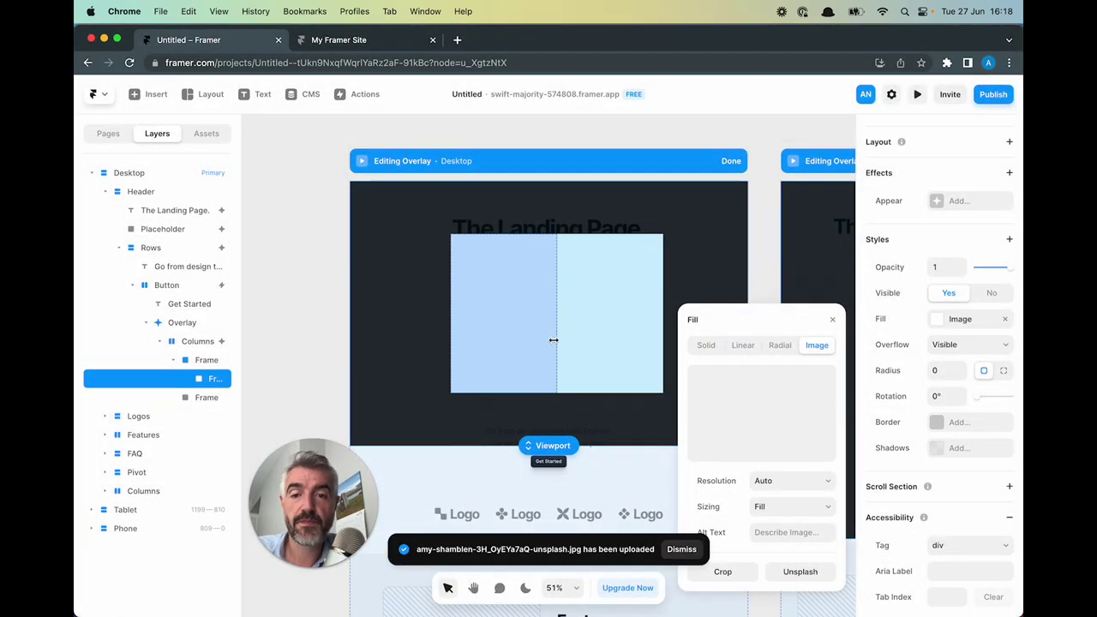
Set the right column frame's fill to white #FFFFFF
click(605, 334)
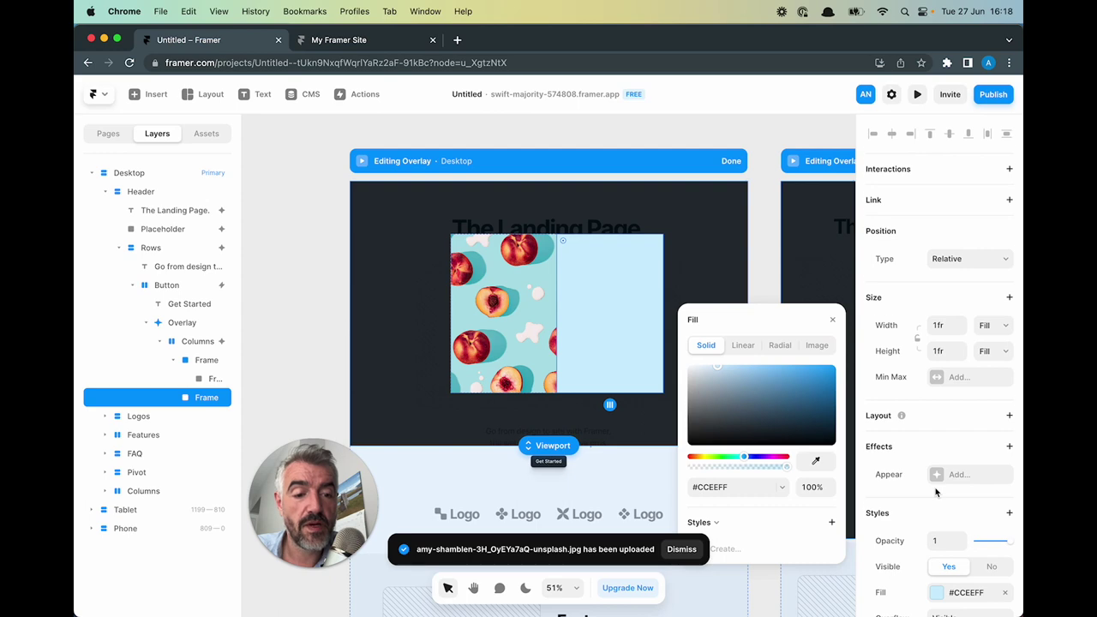
scroll(936, 492, down, 1)
click(935, 590)
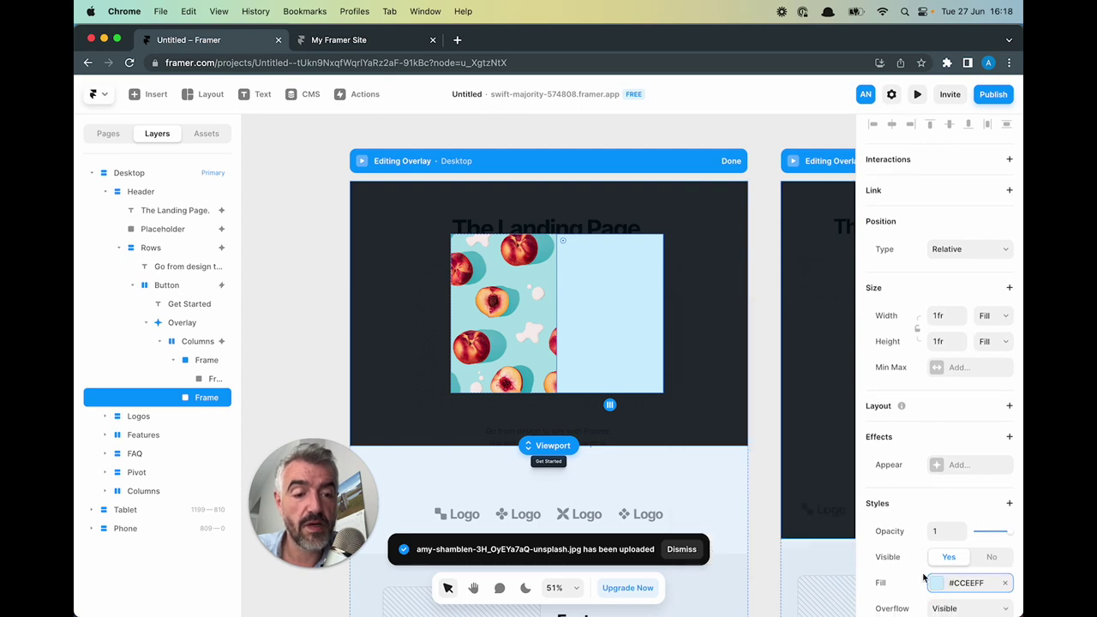
click(937, 584)
click(693, 406)
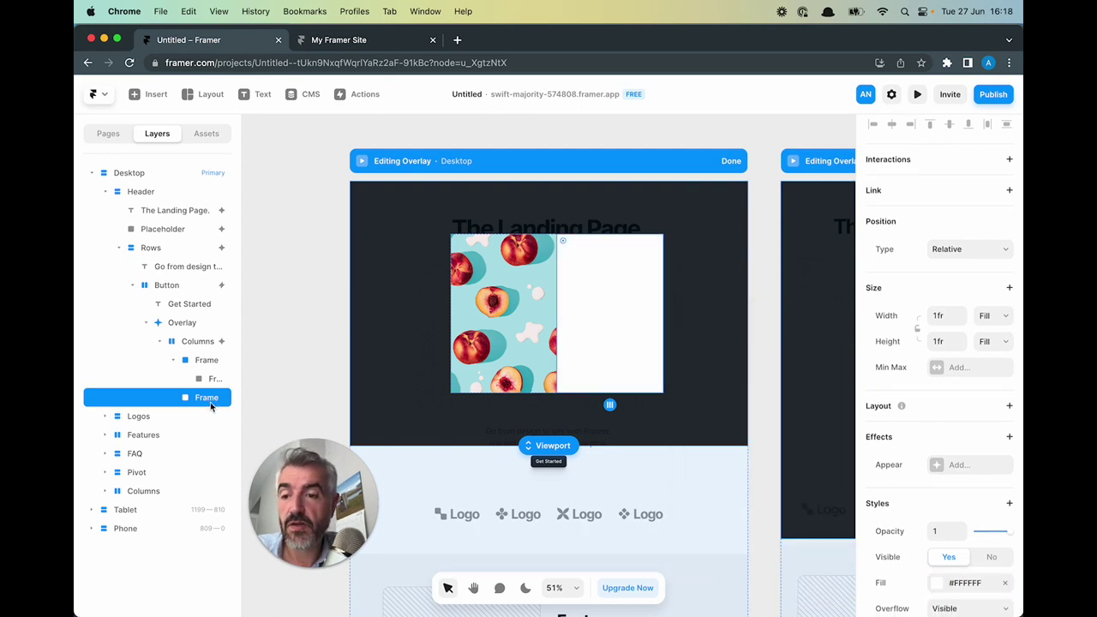
Duplicate the frame, replace the copy with the Checkout component, and nest it inside the white frame
right_click(210, 402)
click(227, 422)
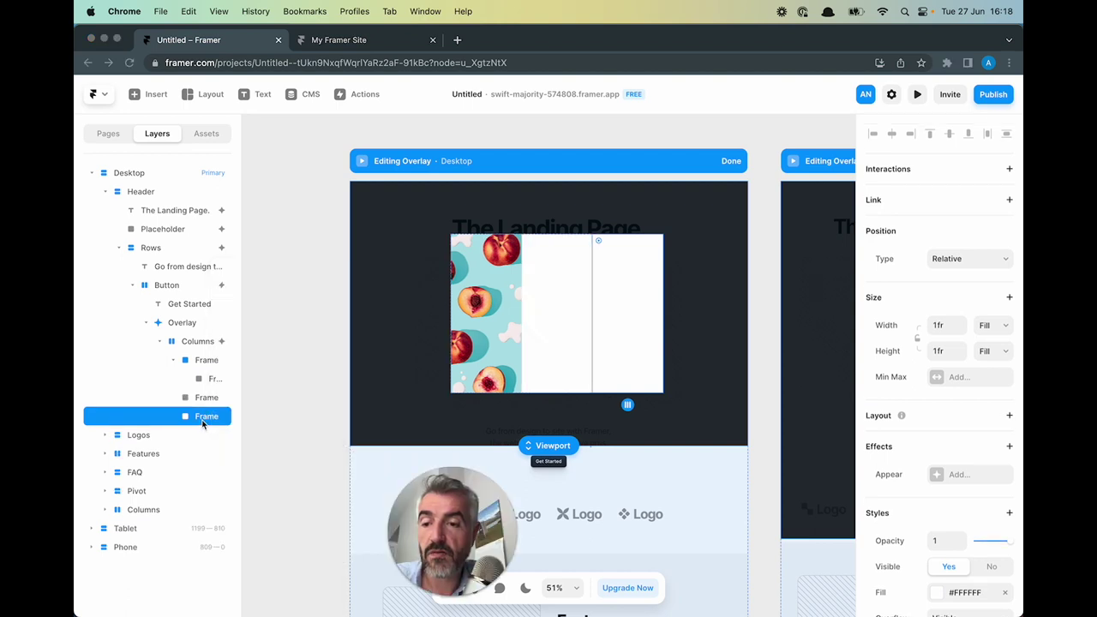
right_click(202, 420)
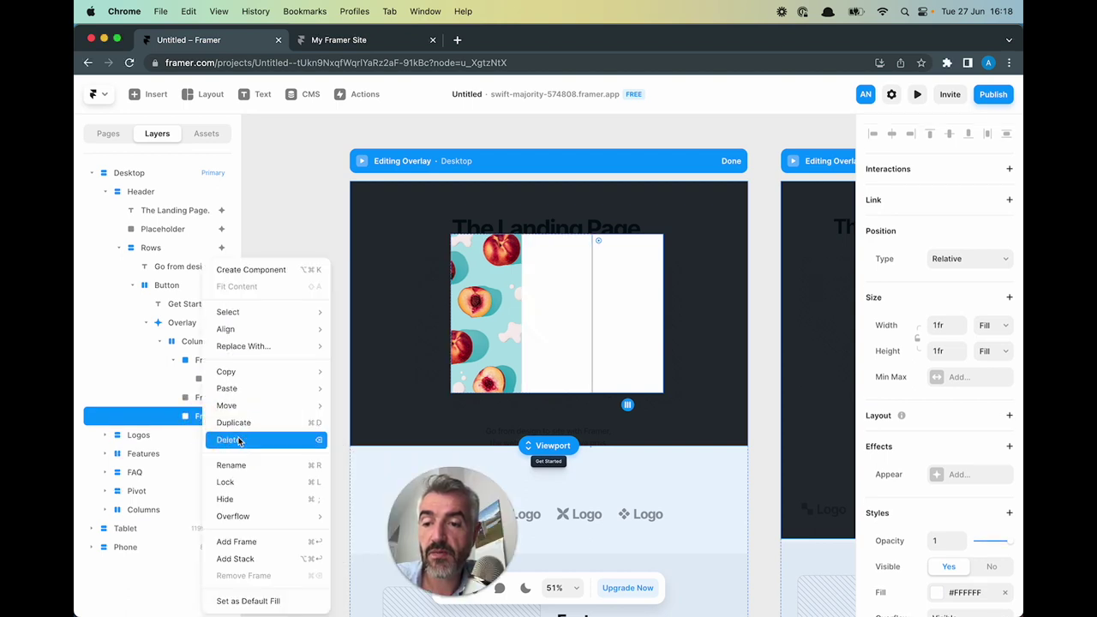
mouse_move(233, 353)
mouse_move(357, 362)
click(415, 364)
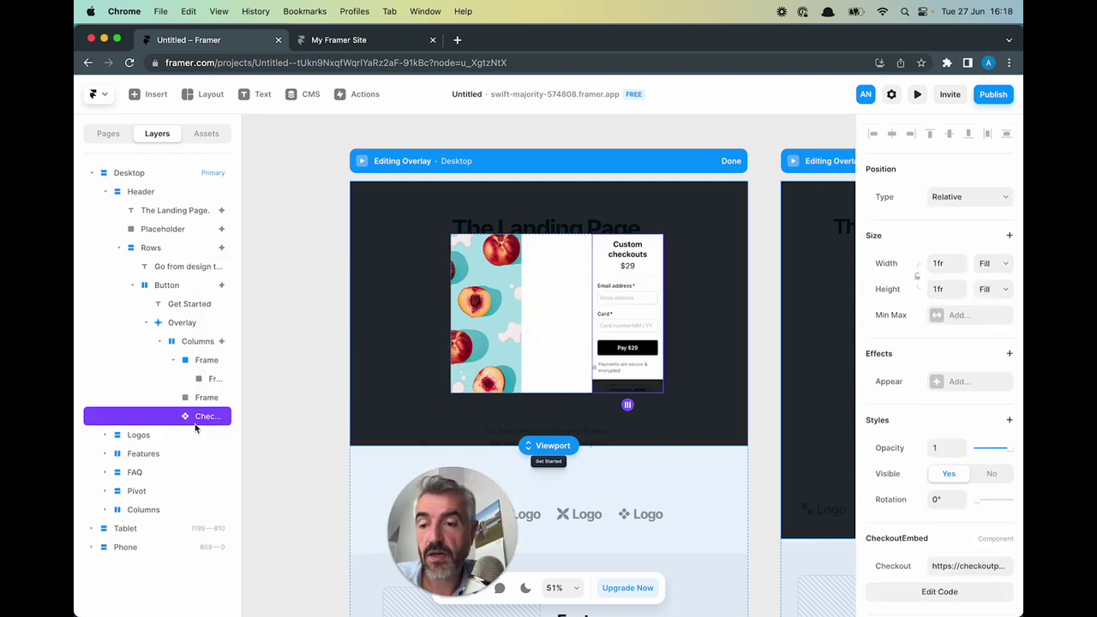
drag(198, 423, 202, 396)
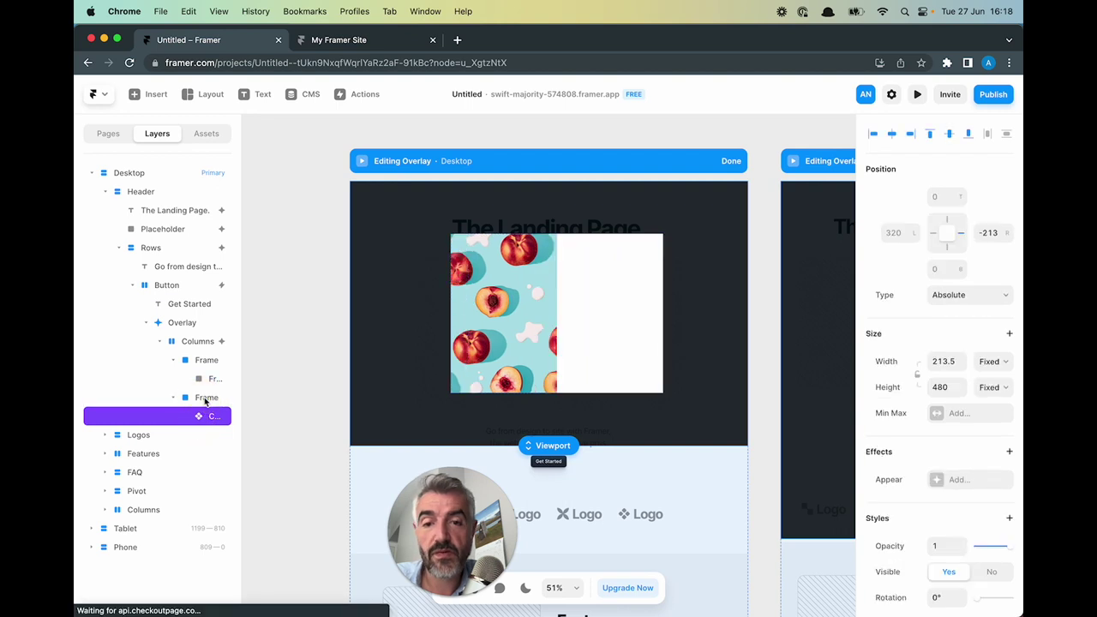
Align the checkout left and make its width and height 100% relative
click(875, 135)
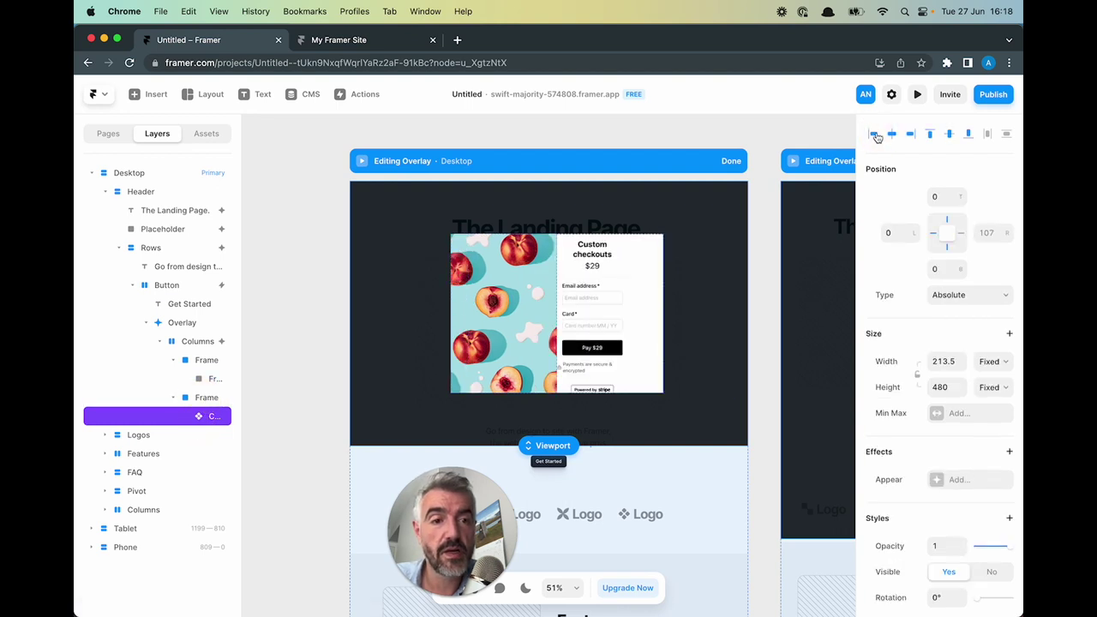
click(988, 361)
click(987, 375)
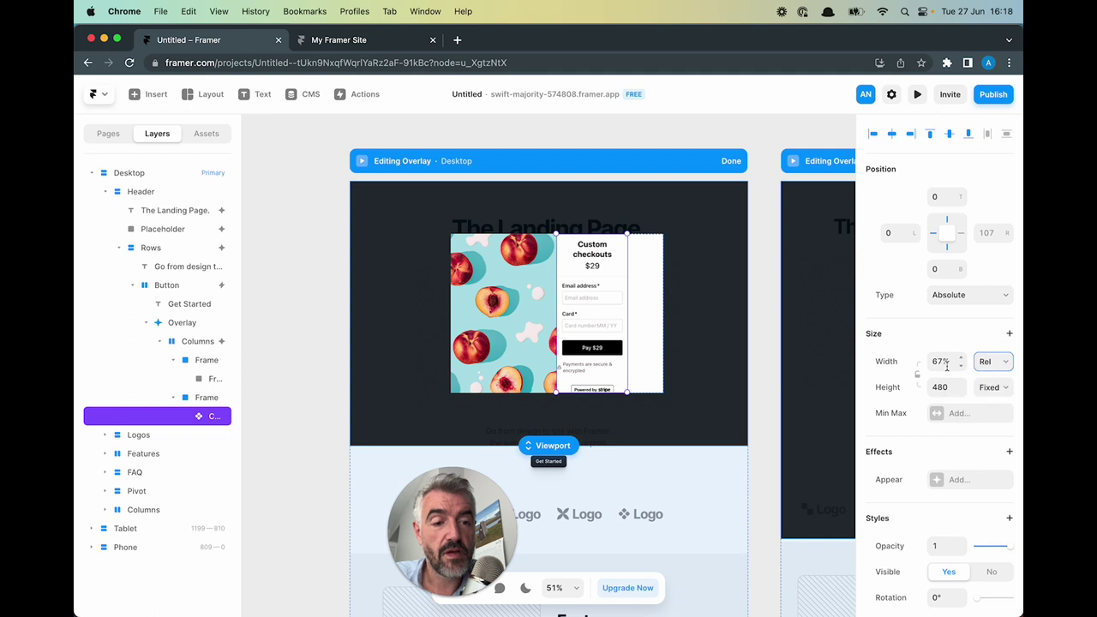
click(946, 363)
text(100)
key(Return)
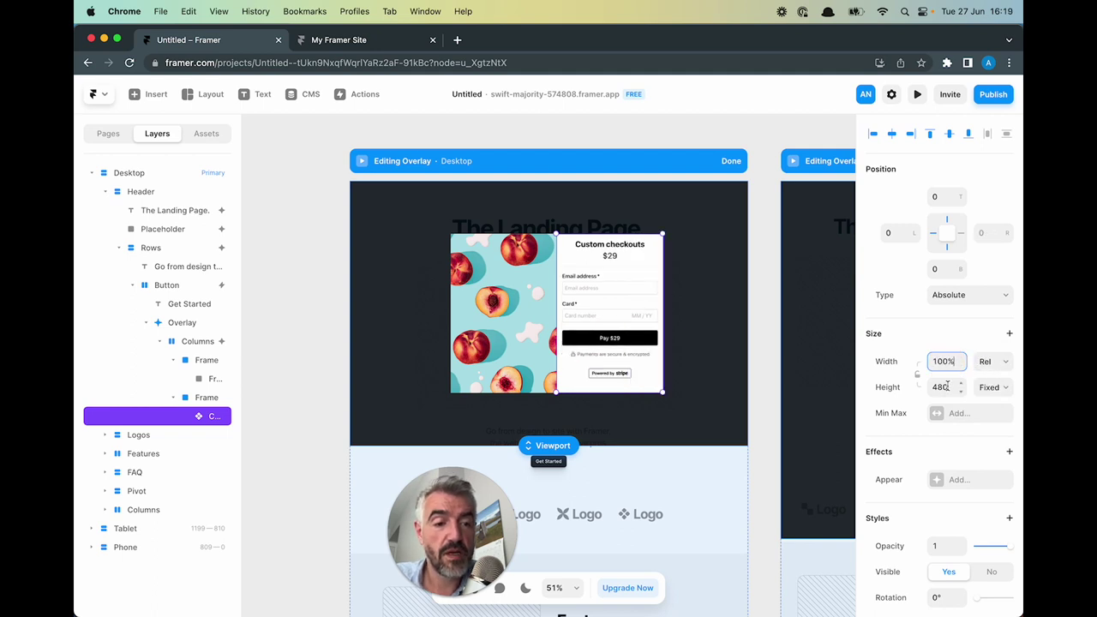
click(948, 388)
click(993, 387)
click(987, 398)
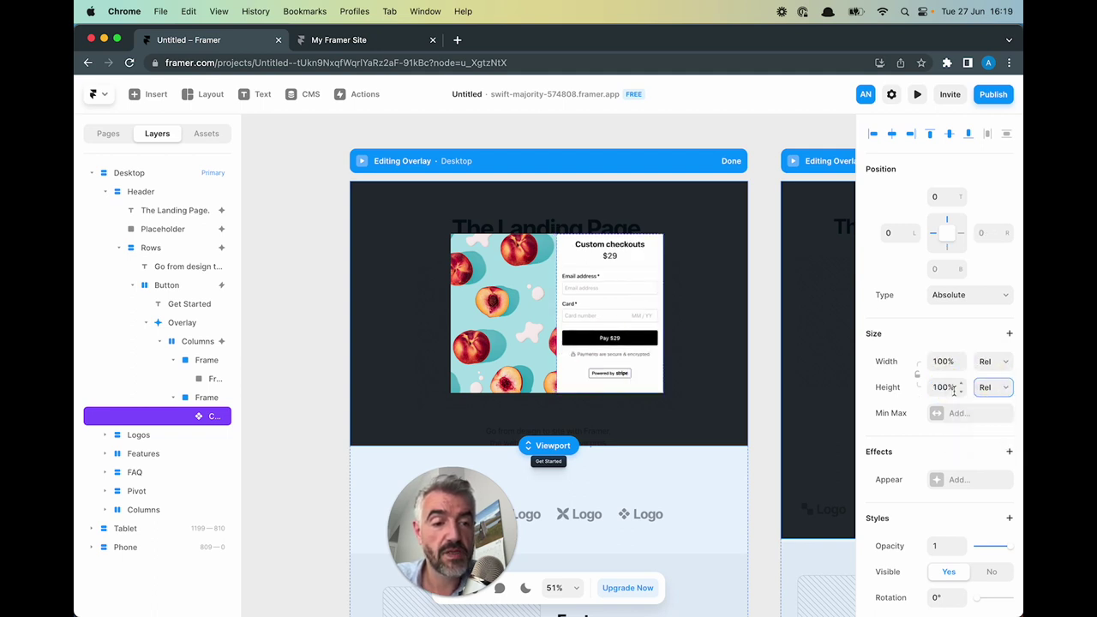
scroll(943, 386, down, 3)
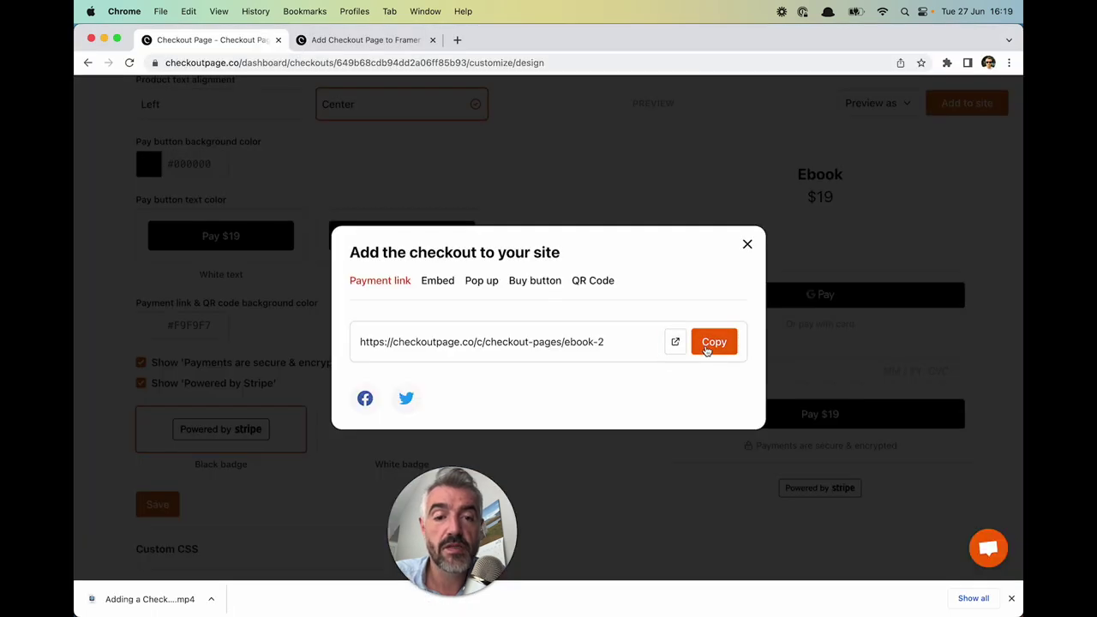
Copy the ebook checkout's payment link and paste it into the embed's checkout field
click(705, 348)
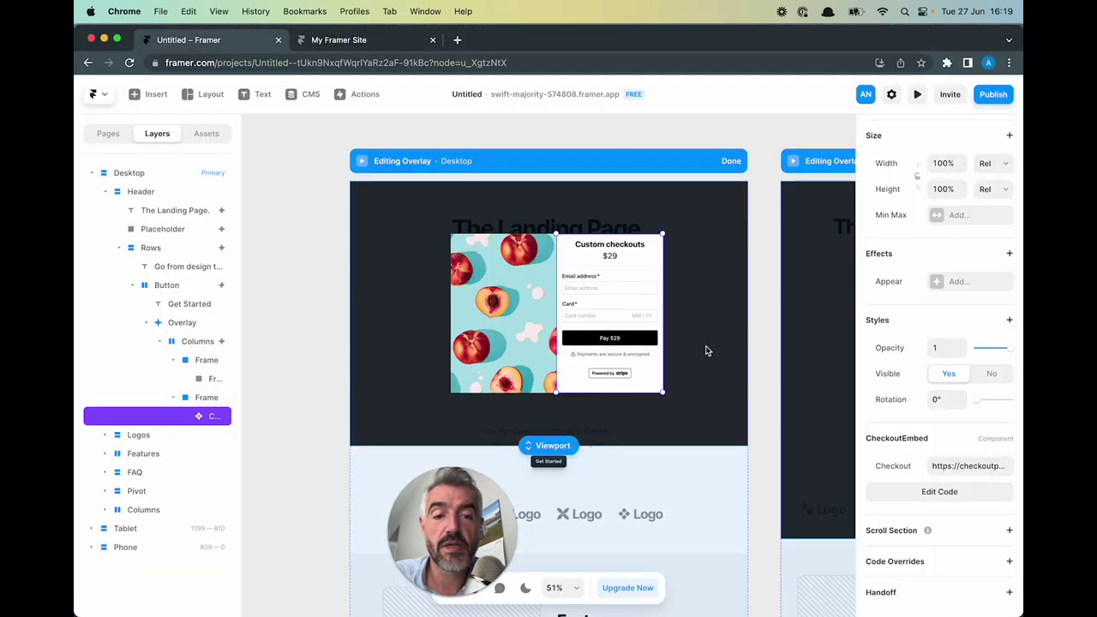
click(944, 466)
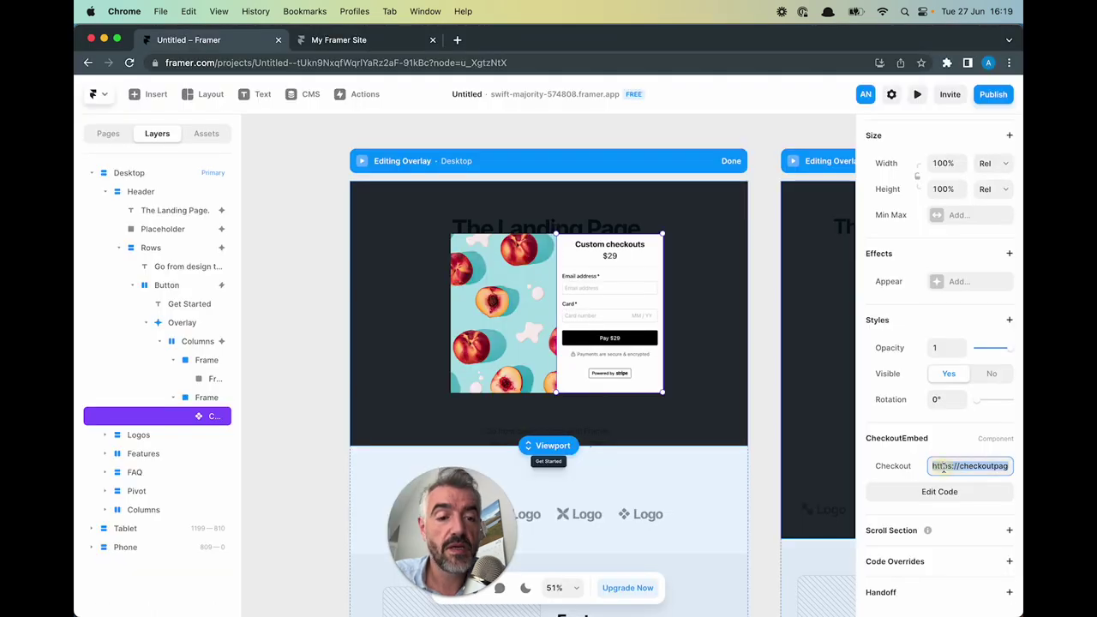
key(super+v)
Confirm the new checkout link and reload the Framer project
key(Return)
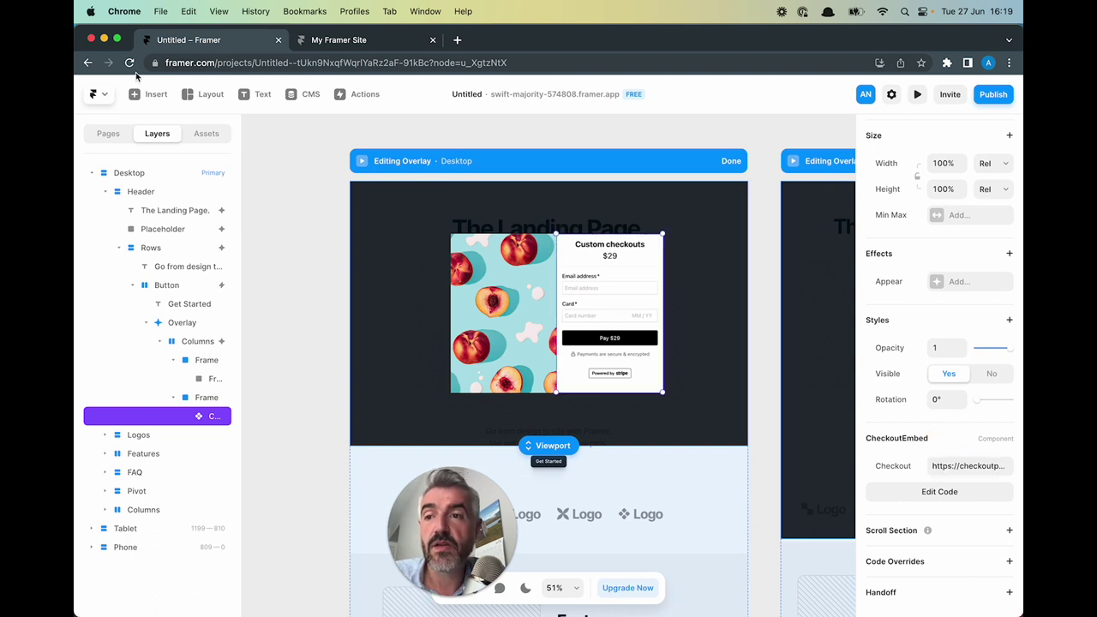
key(super+r)
key(Return)
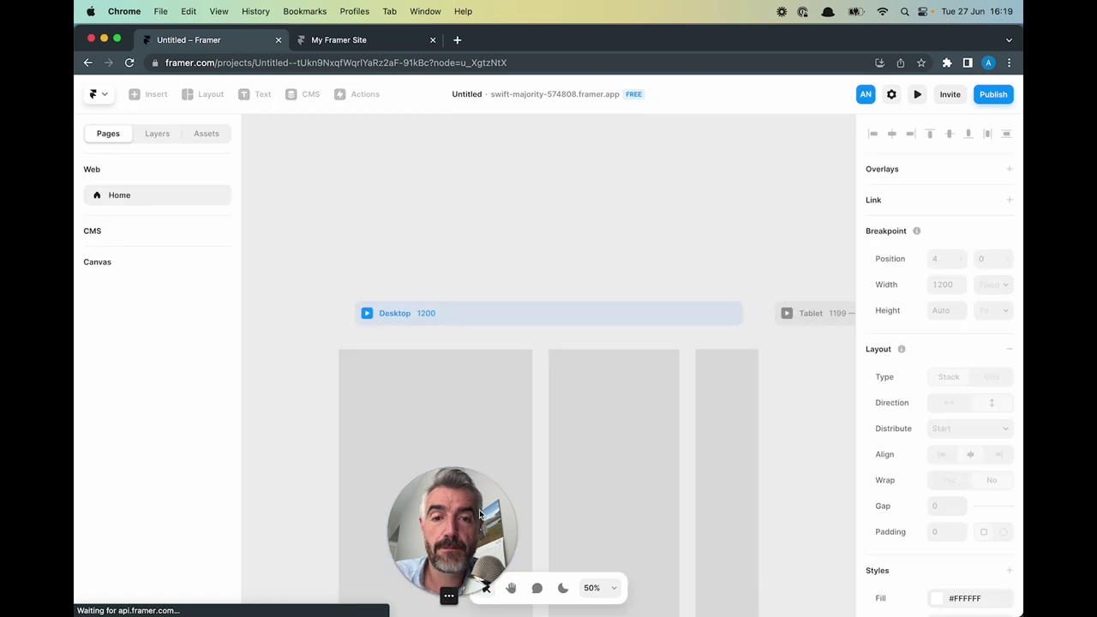
Select Get Started, open its overlay from the layer tree, and select the two-column container
scroll(615, 403, up, 5)
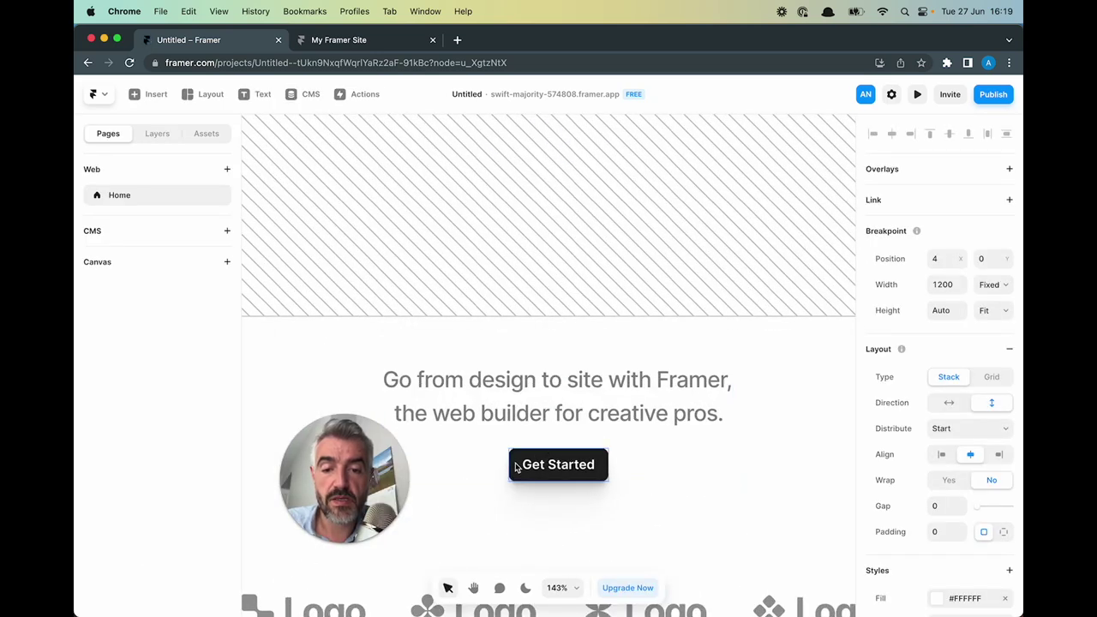
click(520, 468)
click(155, 131)
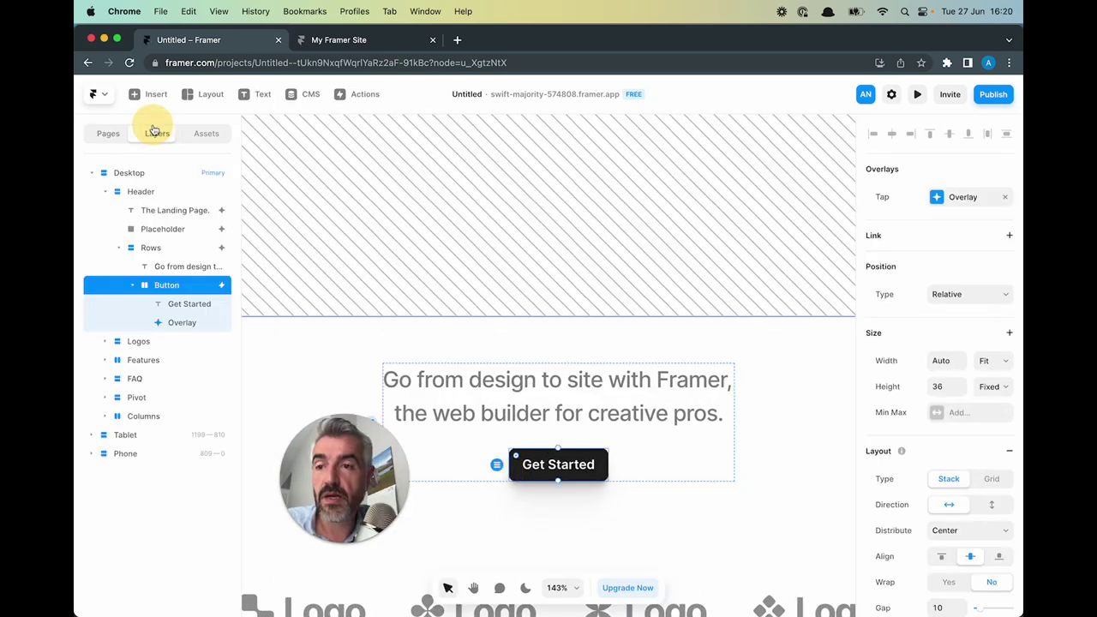
click(180, 322)
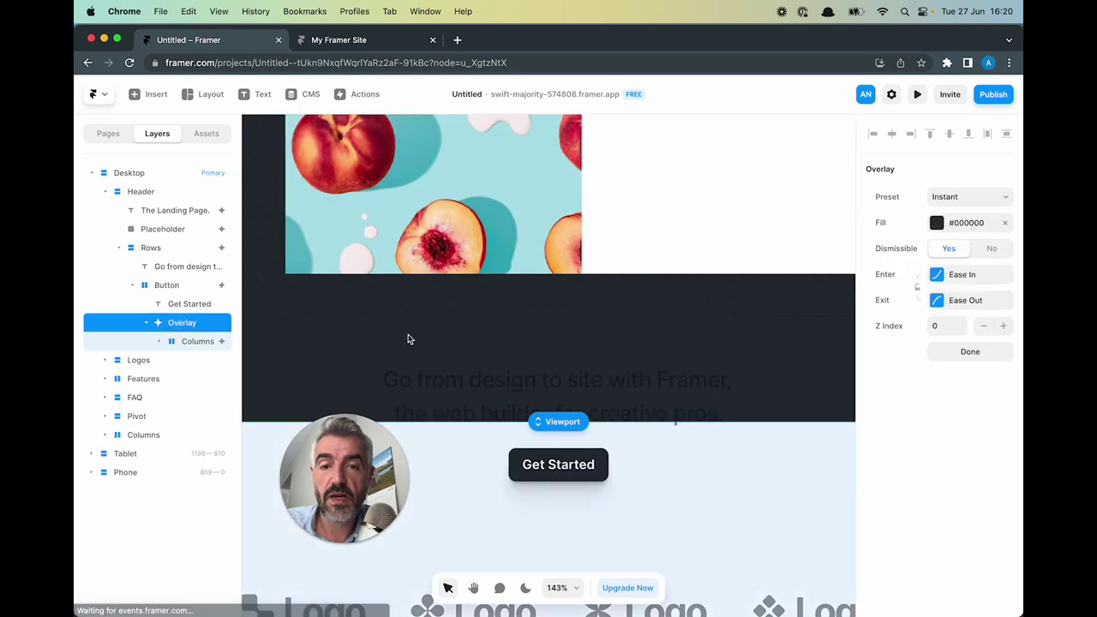
scroll(409, 338, down, 5)
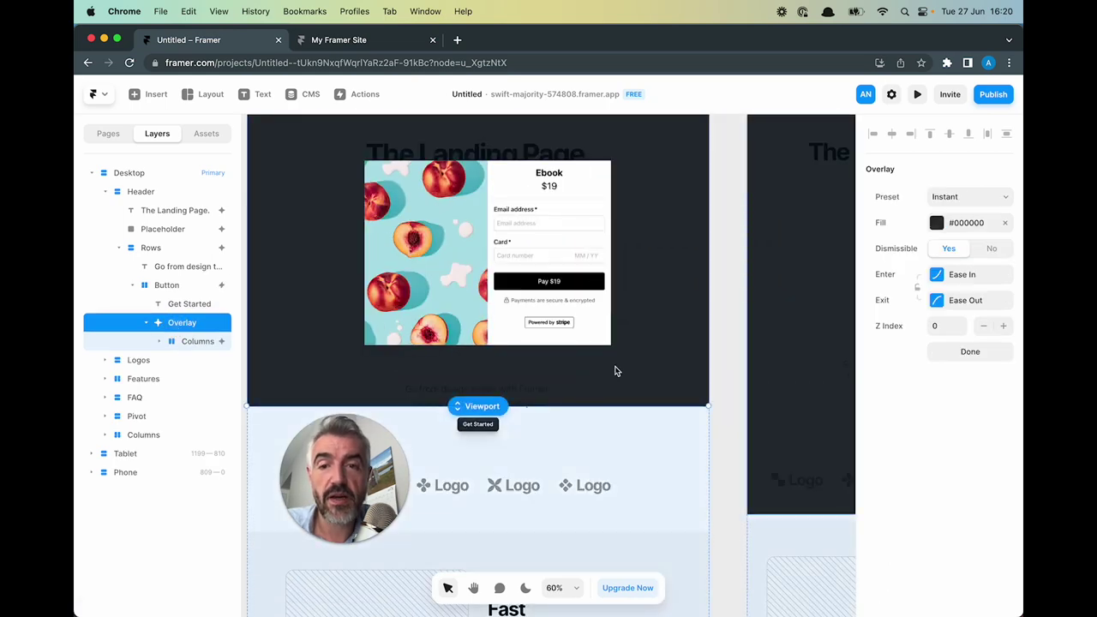
click(191, 342)
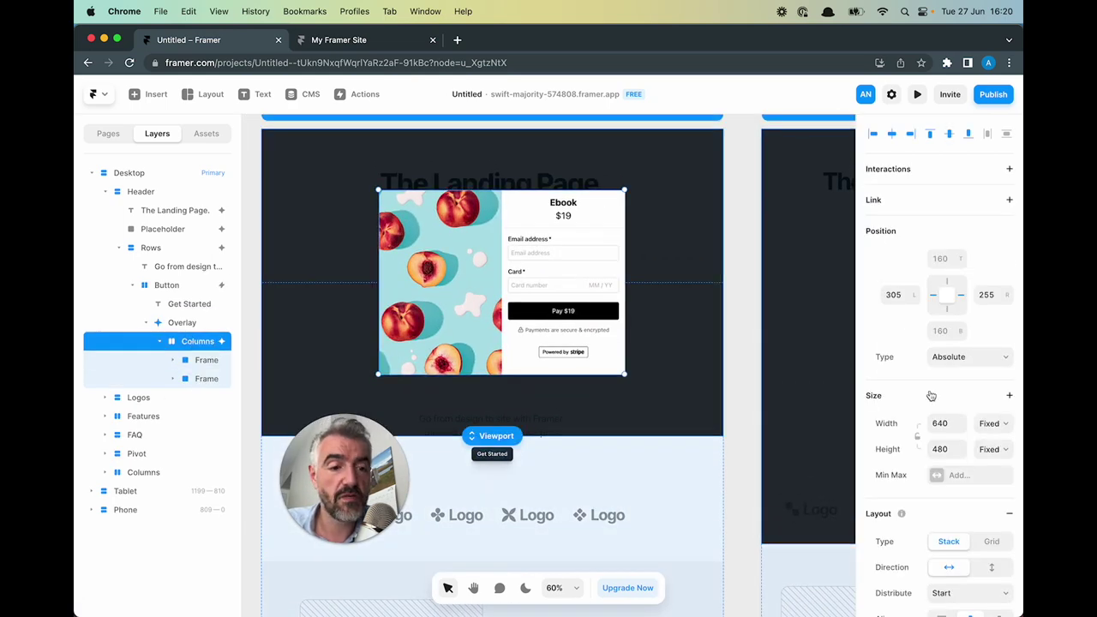
Set the overlay columns block's corner radius to 16
scroll(929, 438, down, 10)
scroll(934, 471, down, 1)
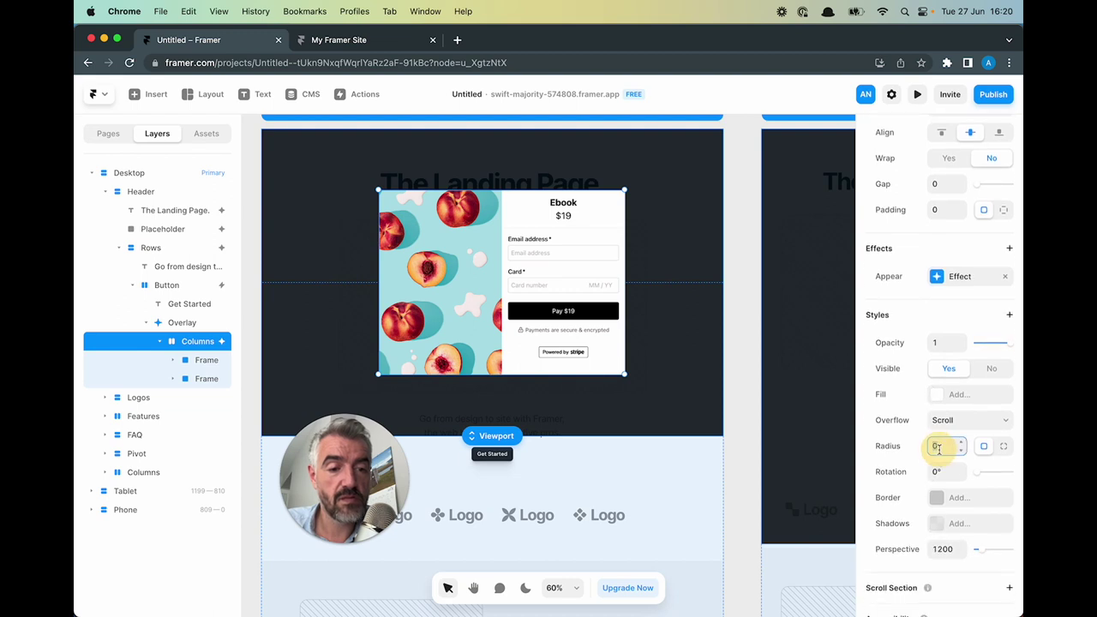
click(938, 447)
text(16)
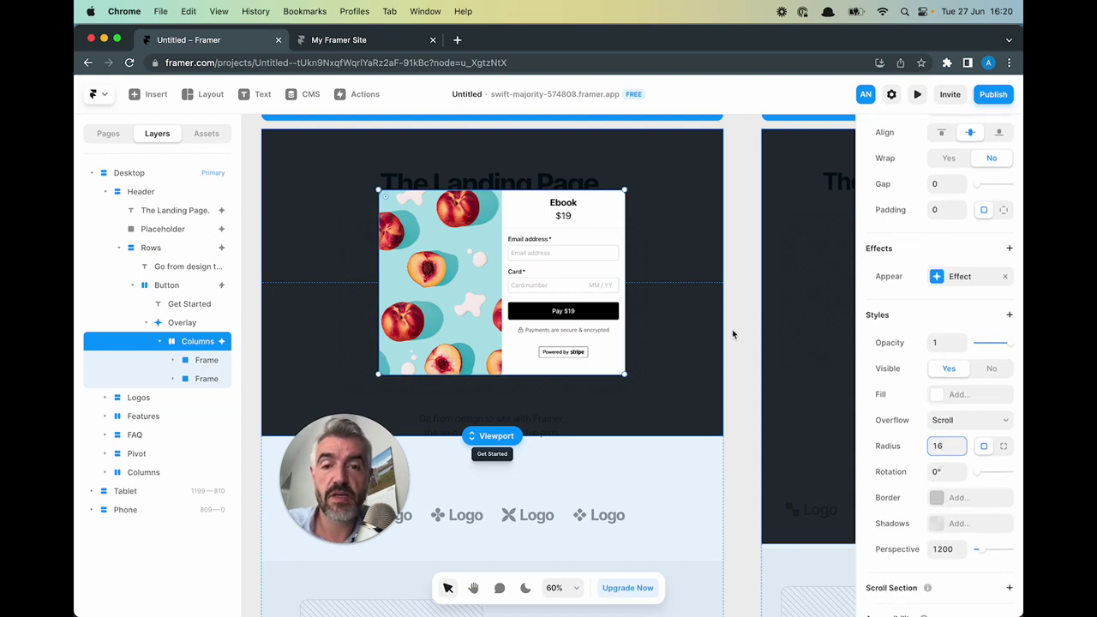
Publish the update and open the live framer.app site in a new tab
click(993, 94)
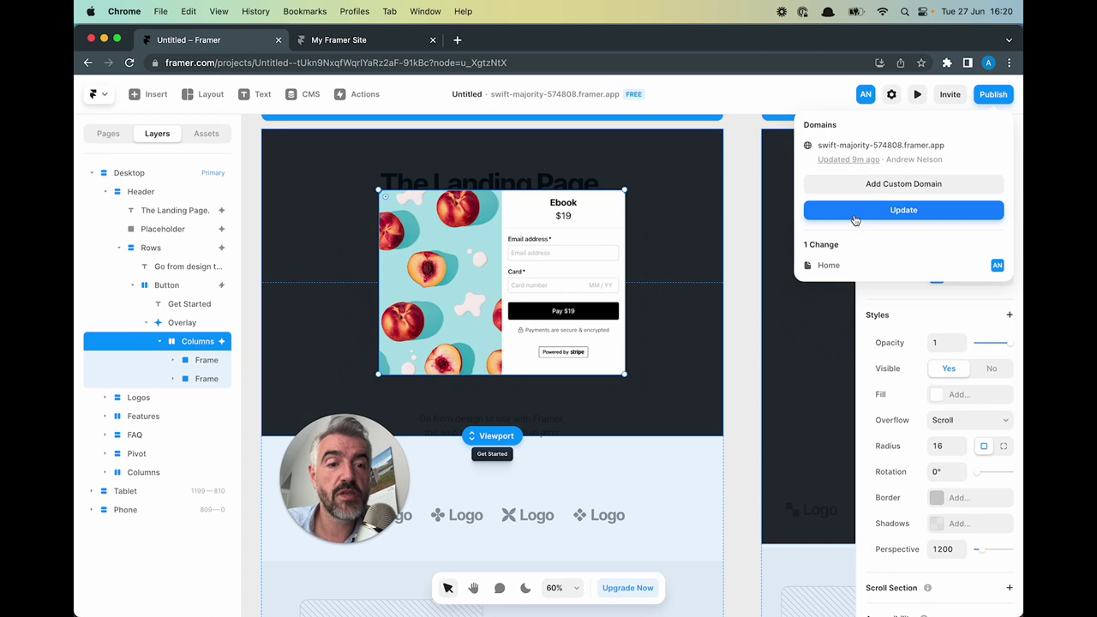
click(856, 211)
click(856, 144)
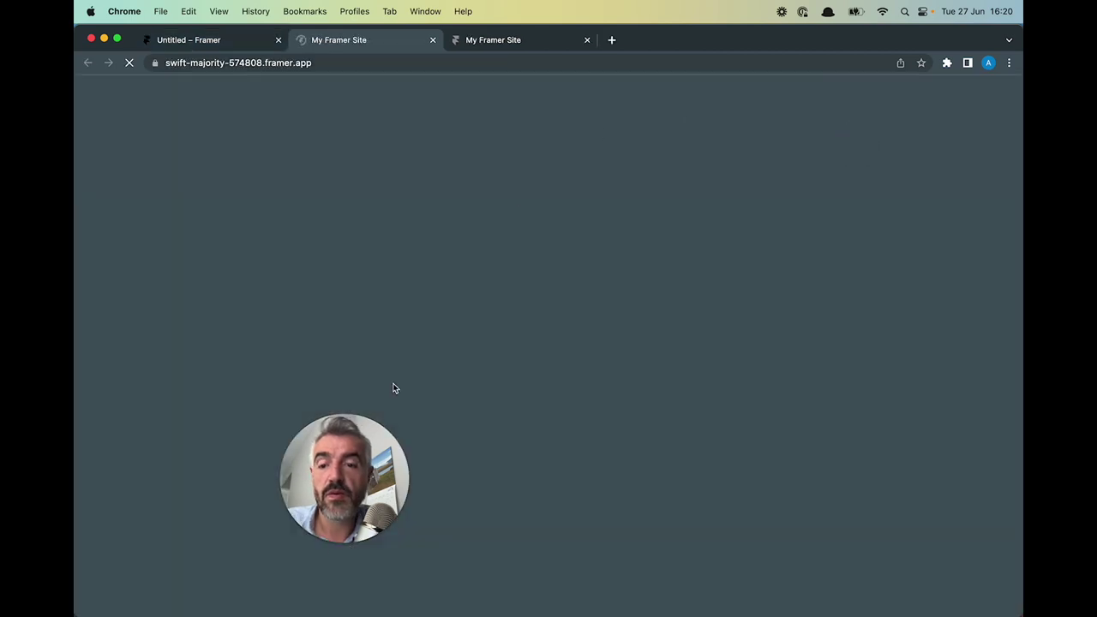
Scroll the live page and open Get Started to show the peach image beside the $19 Ebook checkout
scroll(525, 417, down, 5)
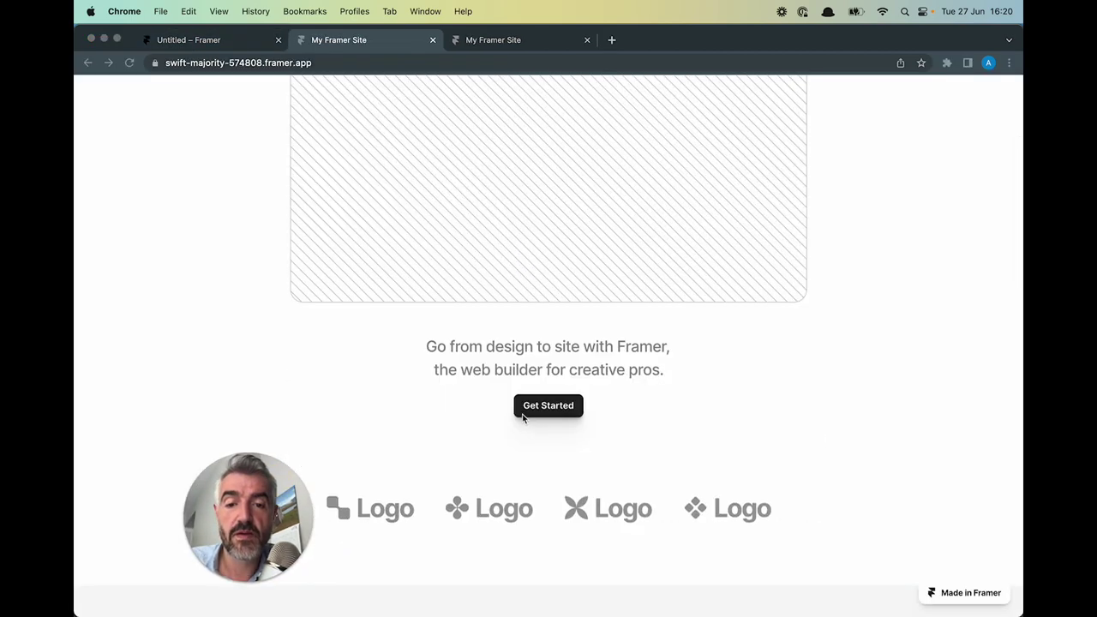
click(525, 410)
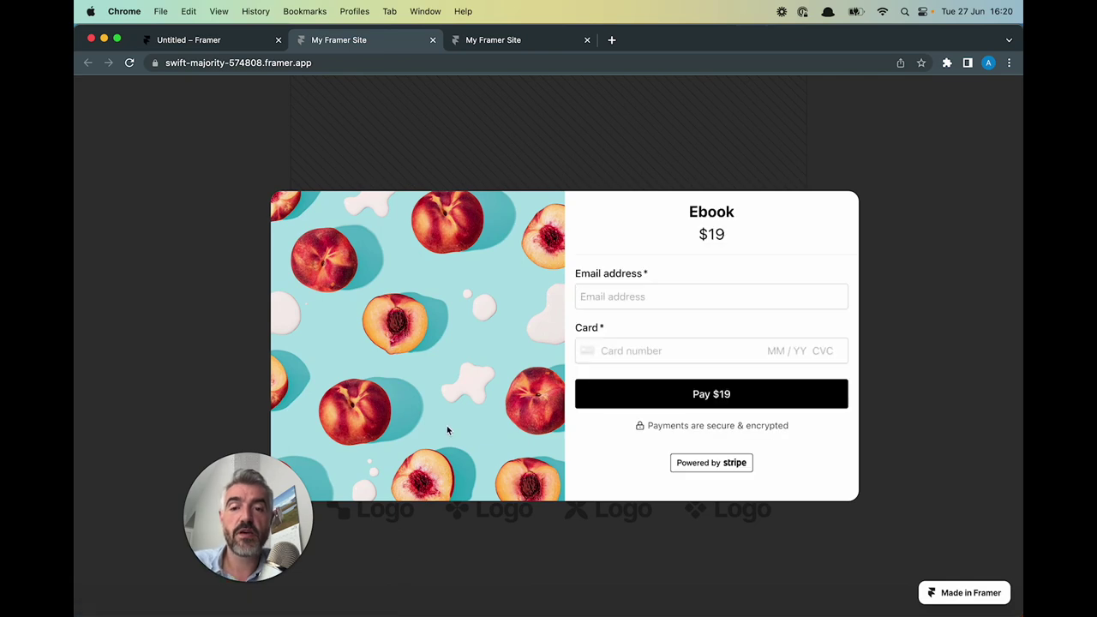